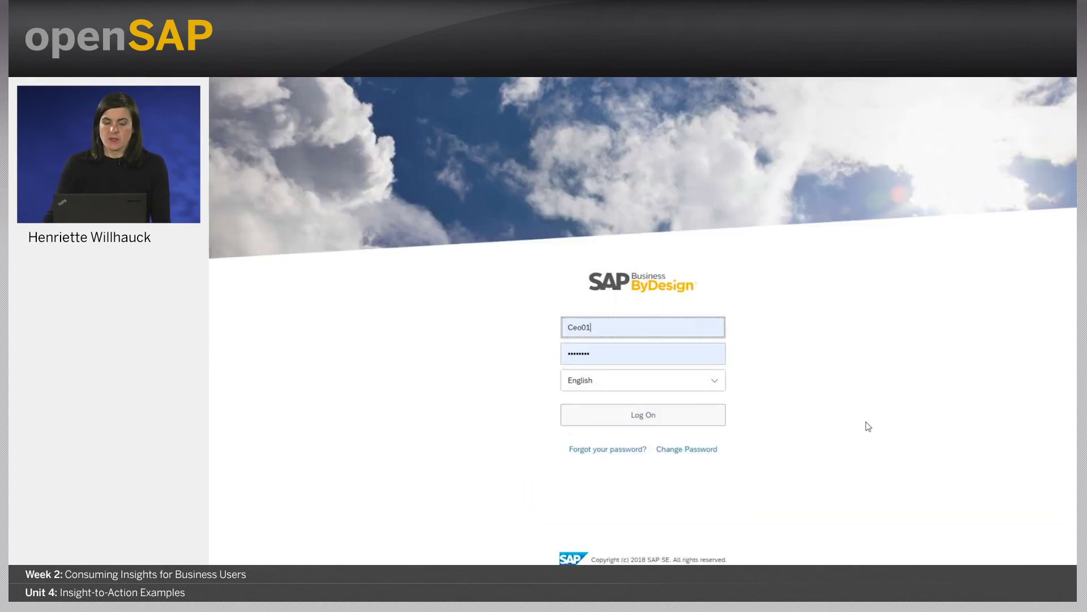
Log on, retrying after the cookie error, and go to the Home Overview dashboard.
{"action": "left_click", "coordinate": [652, 420]}
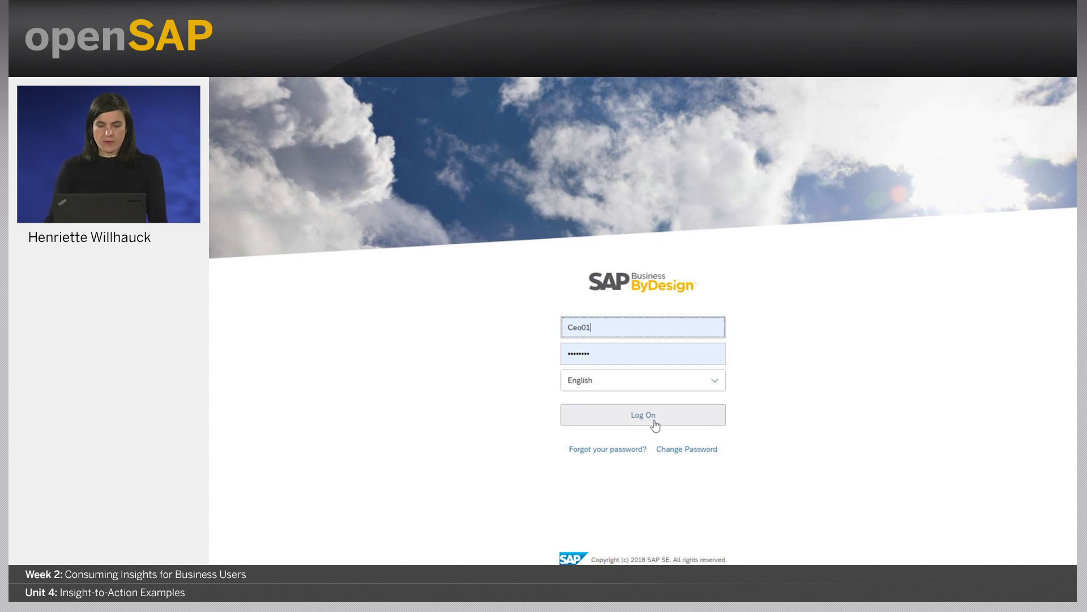
{"action": "key", "text": "Return"}
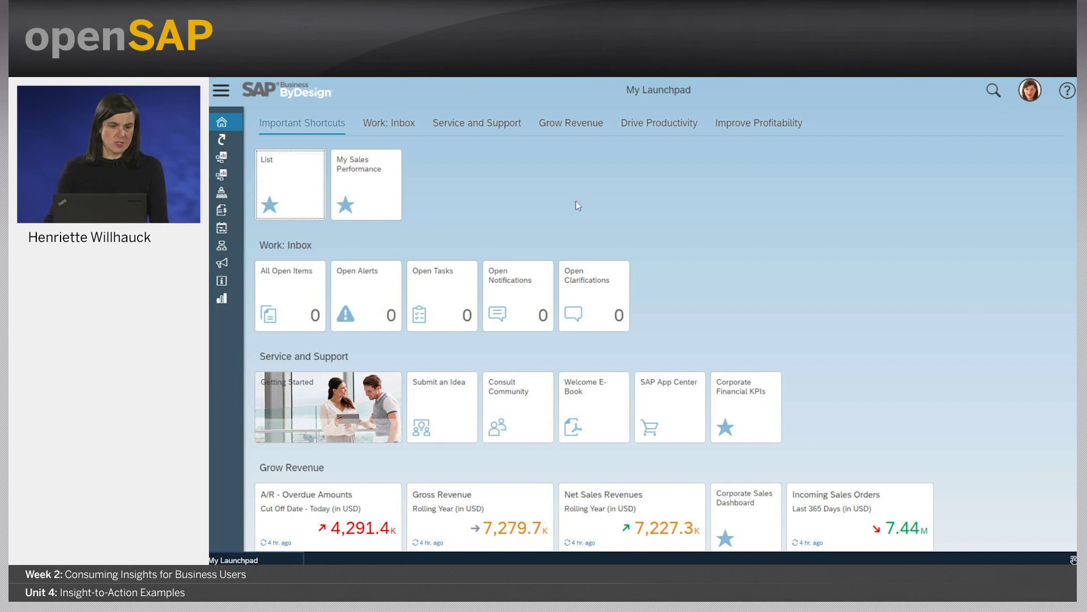
{"action": "mouse_move", "coordinate": [222, 122]}
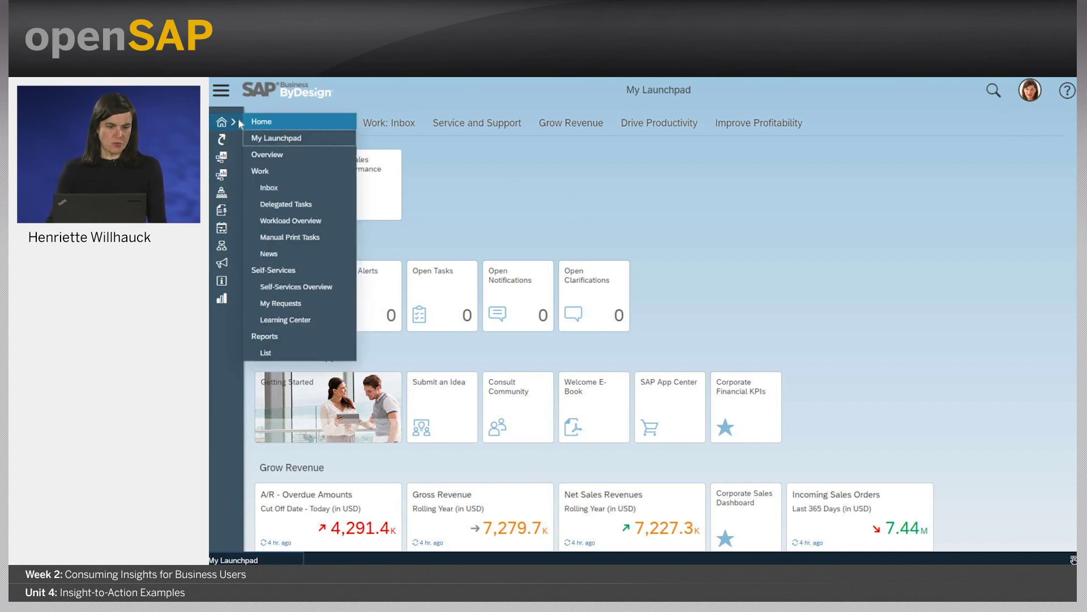
{"action": "left_click", "coordinate": [347, 155]}
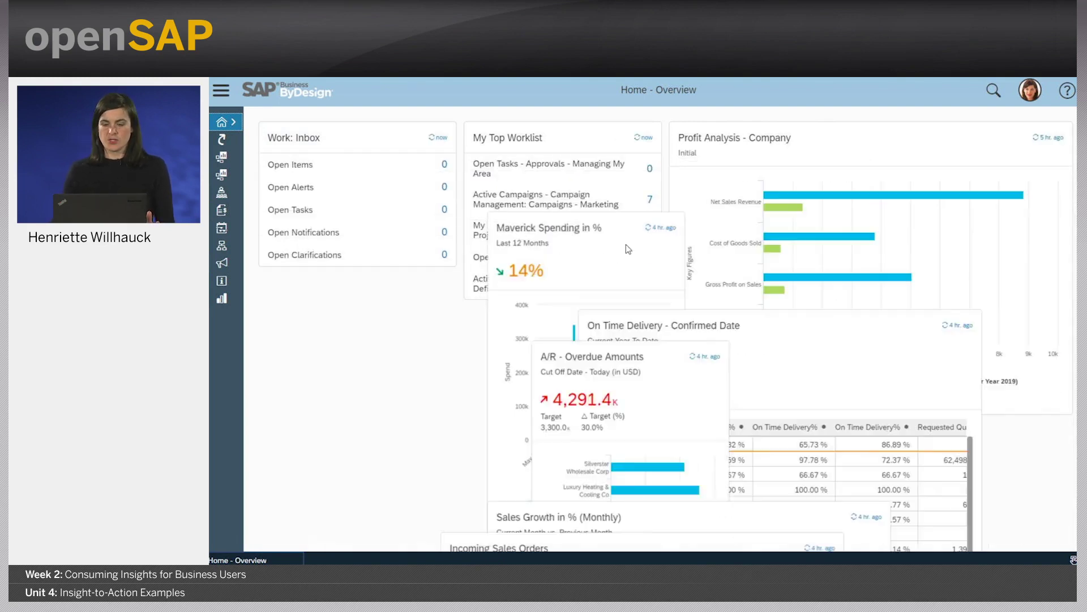
{"action": "scroll", "coordinate": [627, 250], "scroll_direction": "down", "scroll_amount": 1}
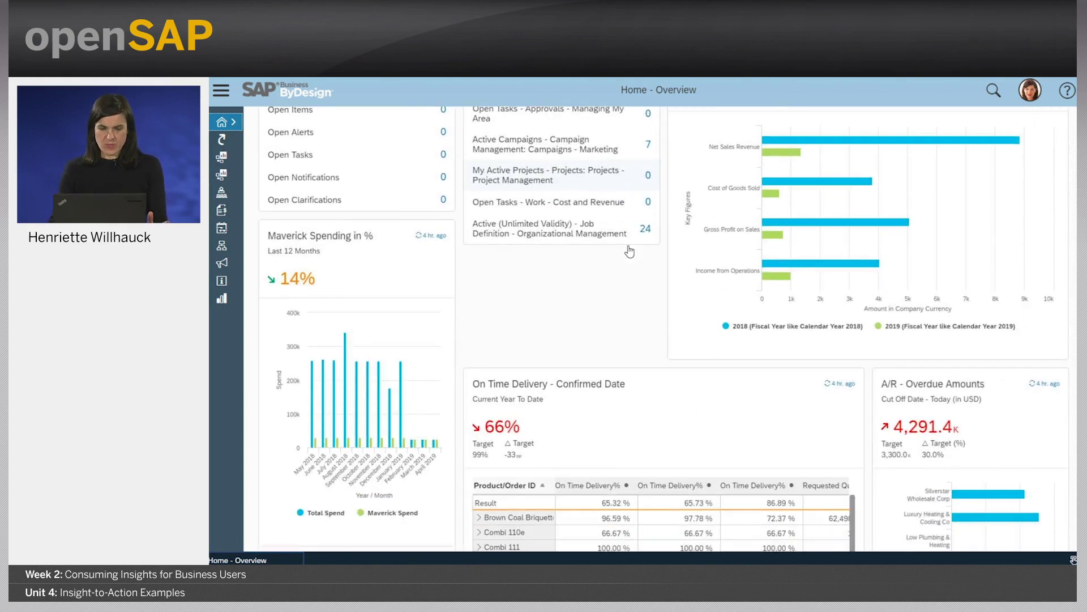
{"action": "scroll", "coordinate": [627, 251], "scroll_direction": "down", "scroll_amount": 1}
{"action": "scroll", "coordinate": [627, 251], "scroll_direction": "down", "scroll_amount": 1}
{"action": "scroll", "coordinate": [627, 251], "scroll_direction": "down", "scroll_amount": 1}
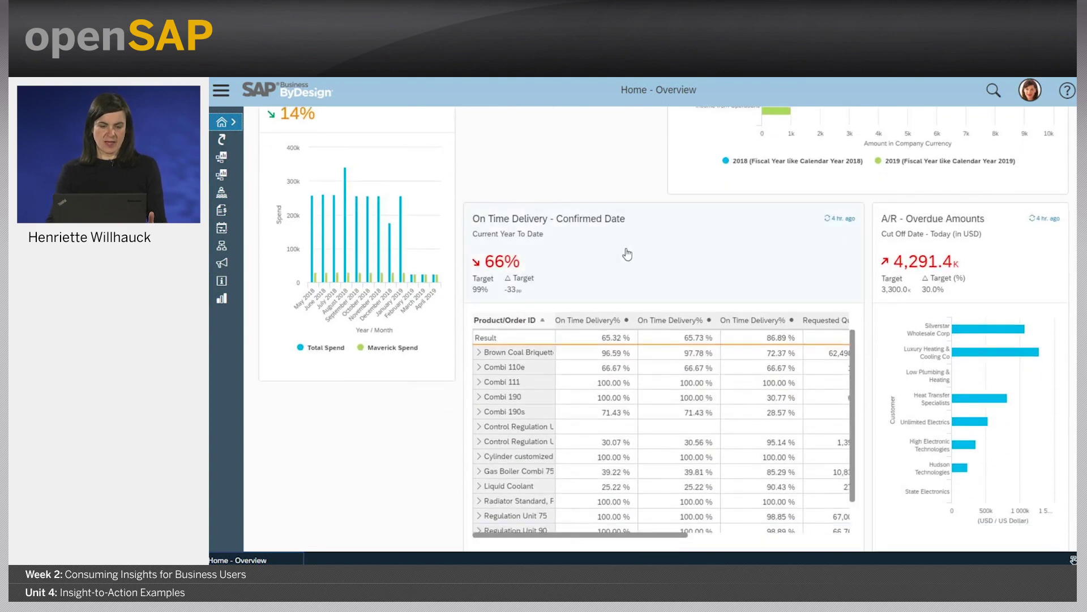
{"action": "scroll", "coordinate": [627, 255], "scroll_direction": "down", "scroll_amount": 4}
{"action": "scroll", "coordinate": [626, 256], "scroll_direction": "down", "scroll_amount": 2}
{"action": "scroll", "coordinate": [625, 257], "scroll_direction": "down", "scroll_amount": 1}
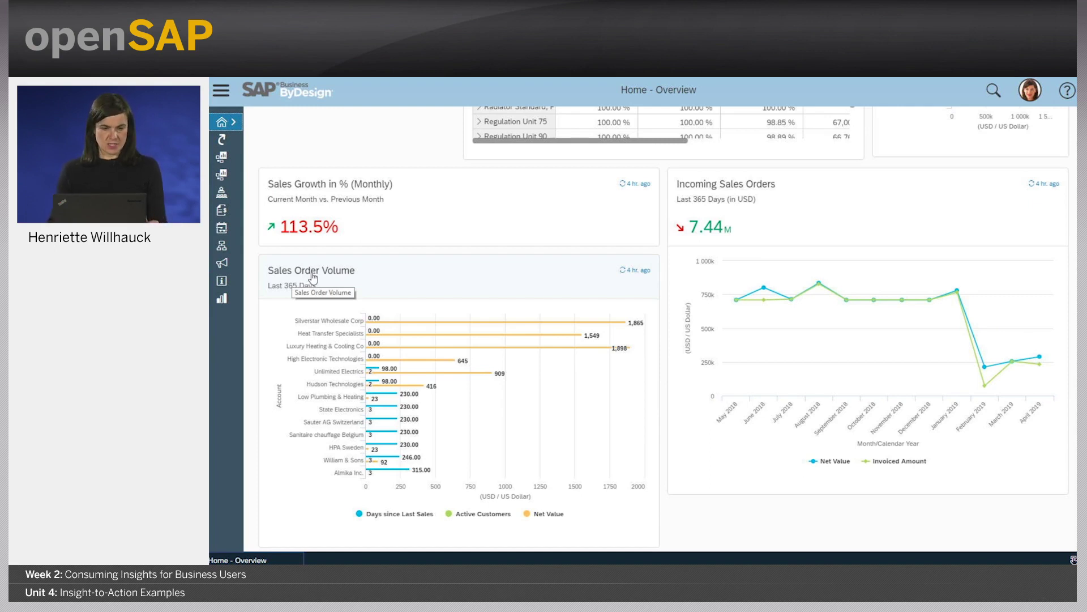
Open the Sales Order Volume report and zoom the chart onto Low Plumbing through Almika Inc.
{"action": "left_click", "coordinate": [312, 277]}
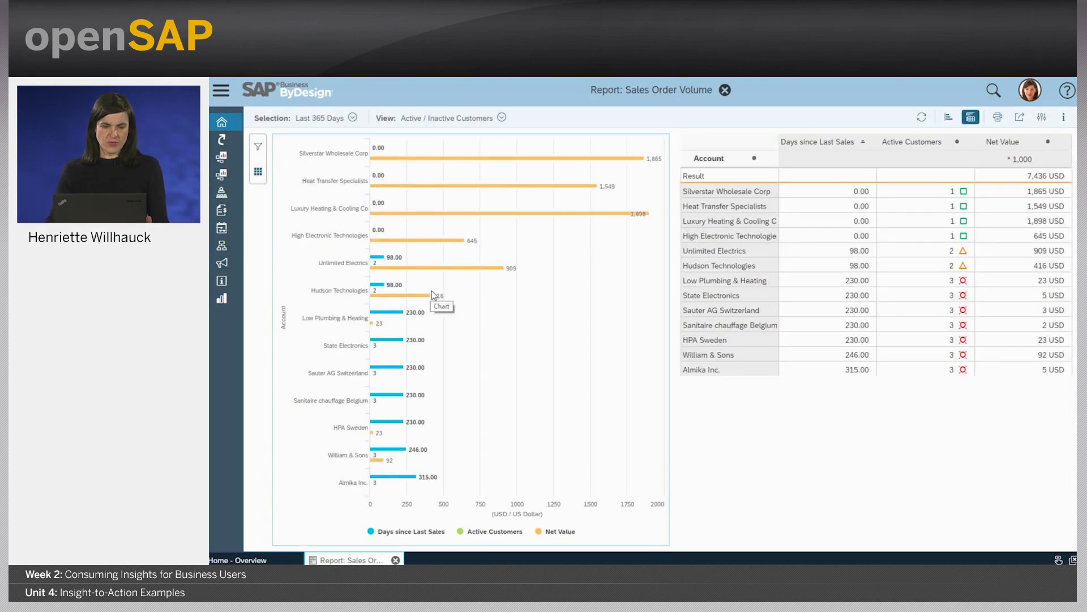
{"action": "mouse_move", "coordinate": [485, 490]}
{"action": "left_mouse_down"}
{"action": "mouse_move", "coordinate": [364, 403]}
{"action": "mouse_move", "coordinate": [365, 293]}
{"action": "left_mouse_up"}
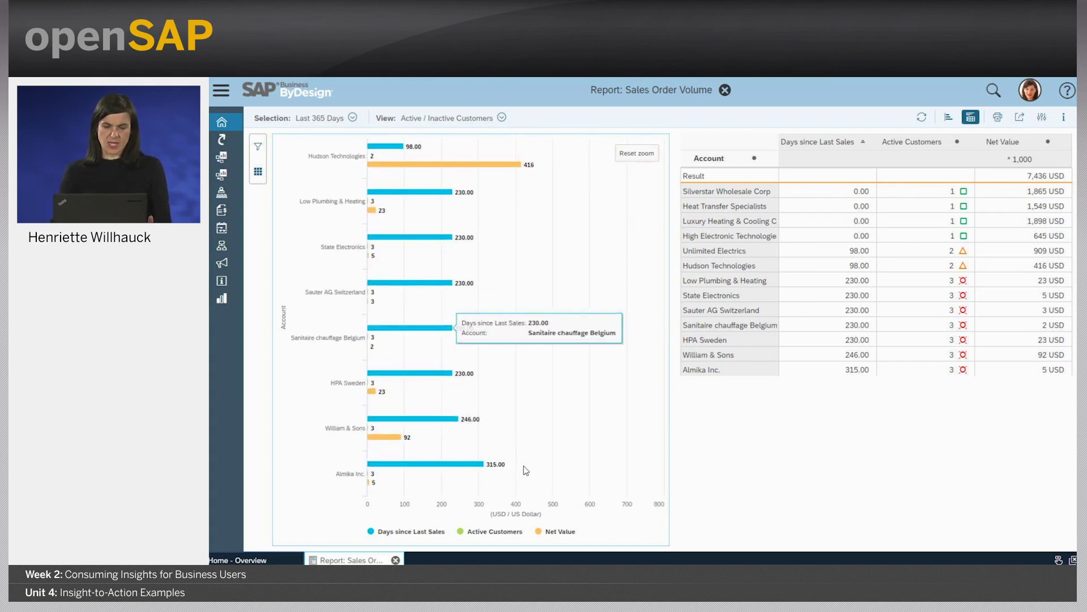
{"action": "left_click_drag", "start_coordinate": [524, 477], "coordinate": [360, 223]}
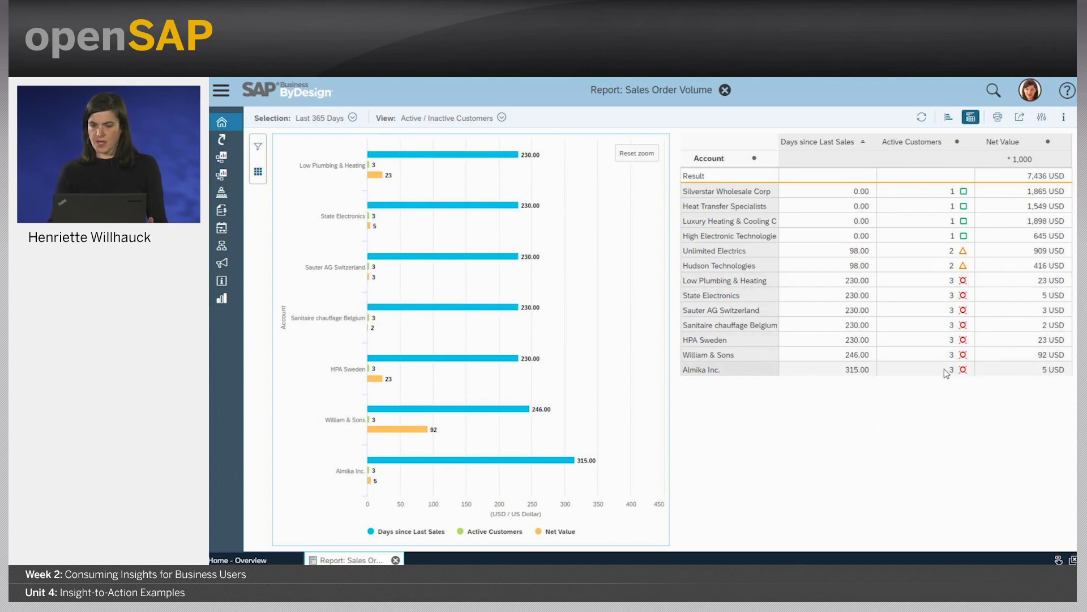
{"action": "left_click_drag", "start_coordinate": [855, 343], "coordinate": [863, 288]}
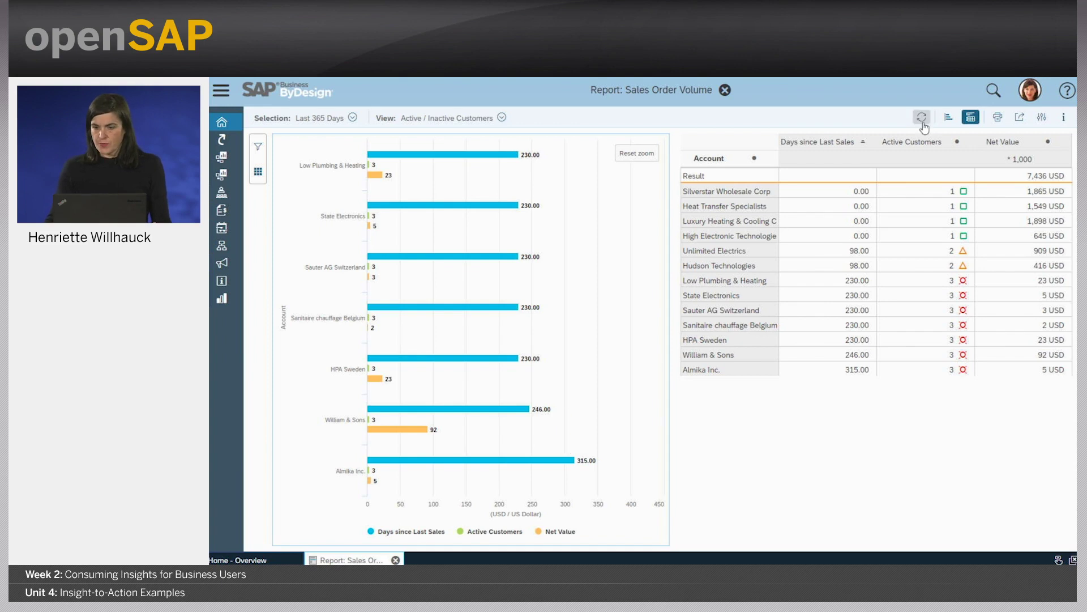
Switch the Sales Order Volume report to a table-only view.
{"action": "left_click", "coordinate": [948, 119]}
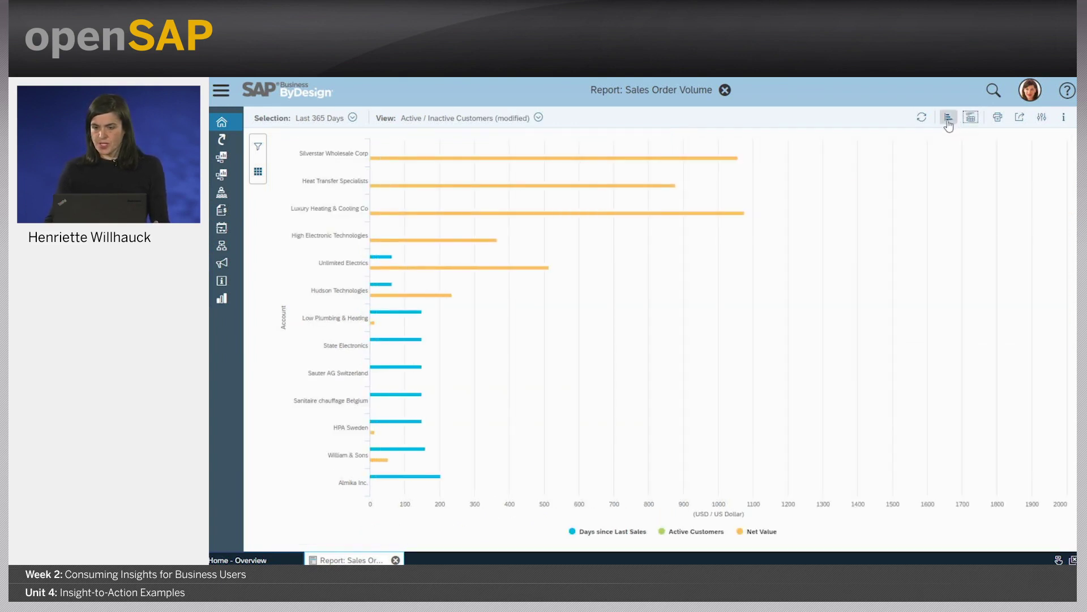
{"action": "left_click", "coordinate": [950, 120]}
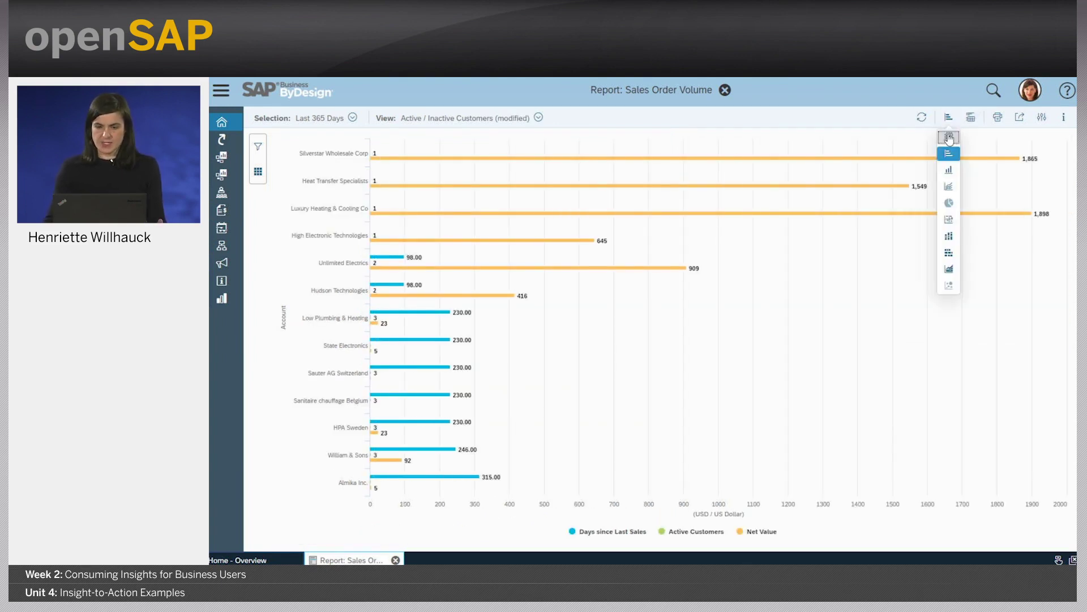
{"action": "left_click", "coordinate": [949, 136]}
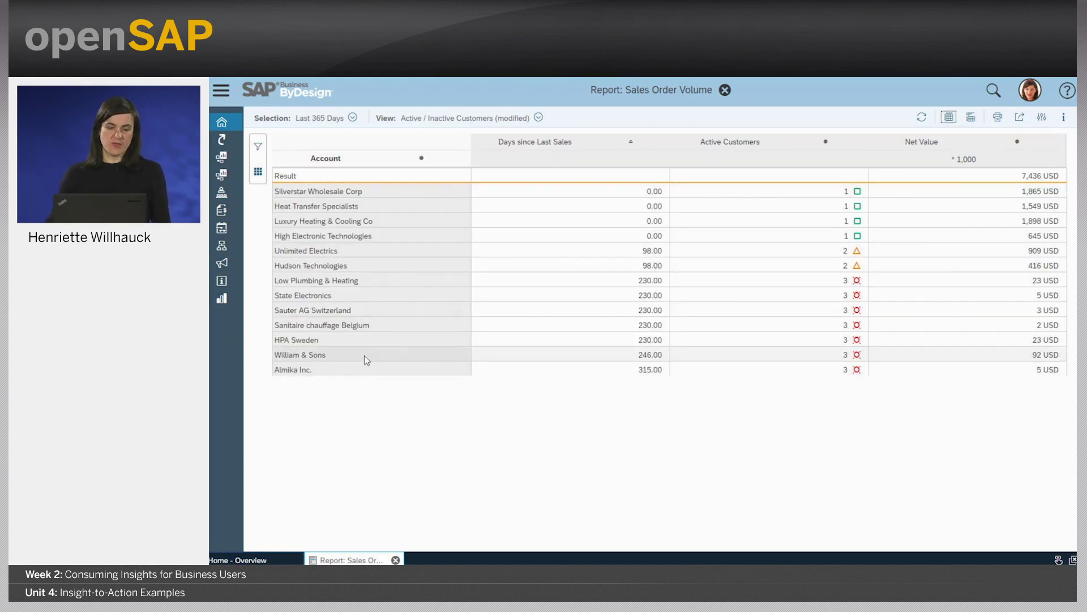
Drill William & Sons down by Sales Order, displaying order 3334 by ID only.
{"action": "left_click", "coordinate": [311, 355]}
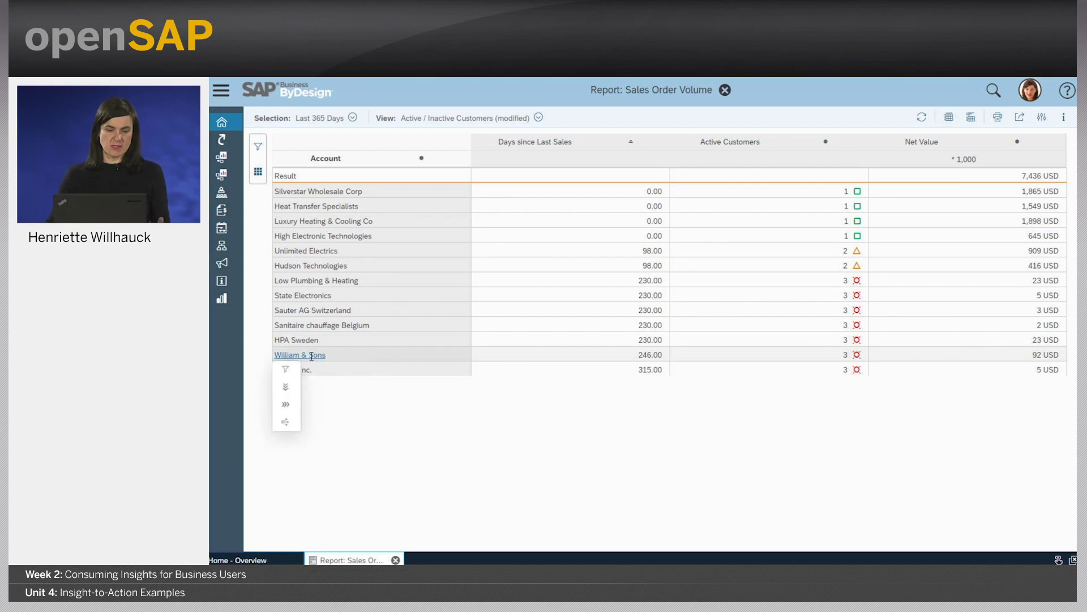
{"action": "left_click", "coordinate": [292, 389]}
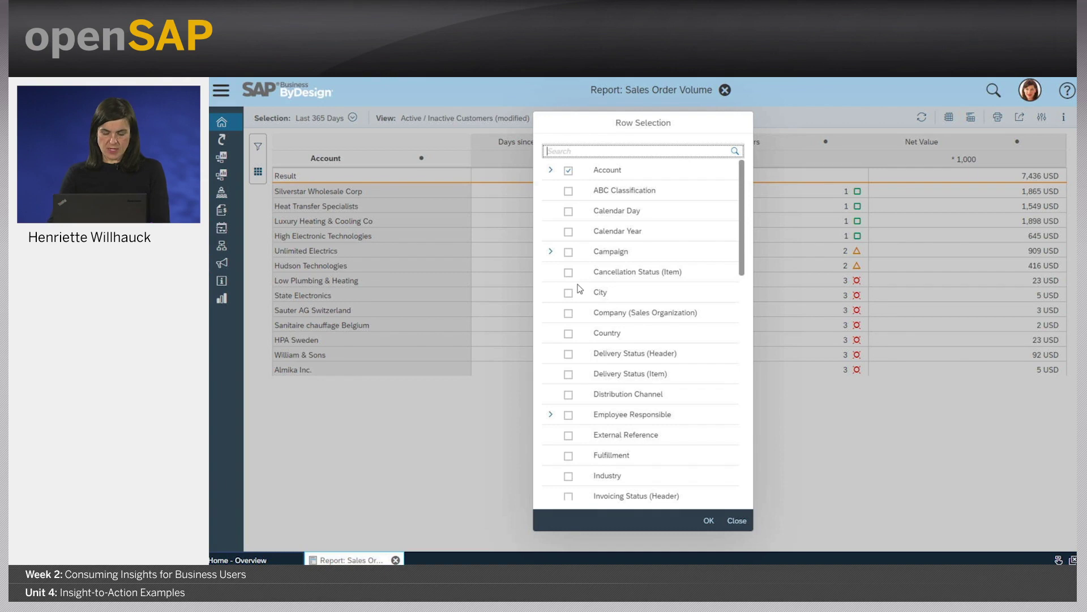
{"action": "type", "text": "Sales"}
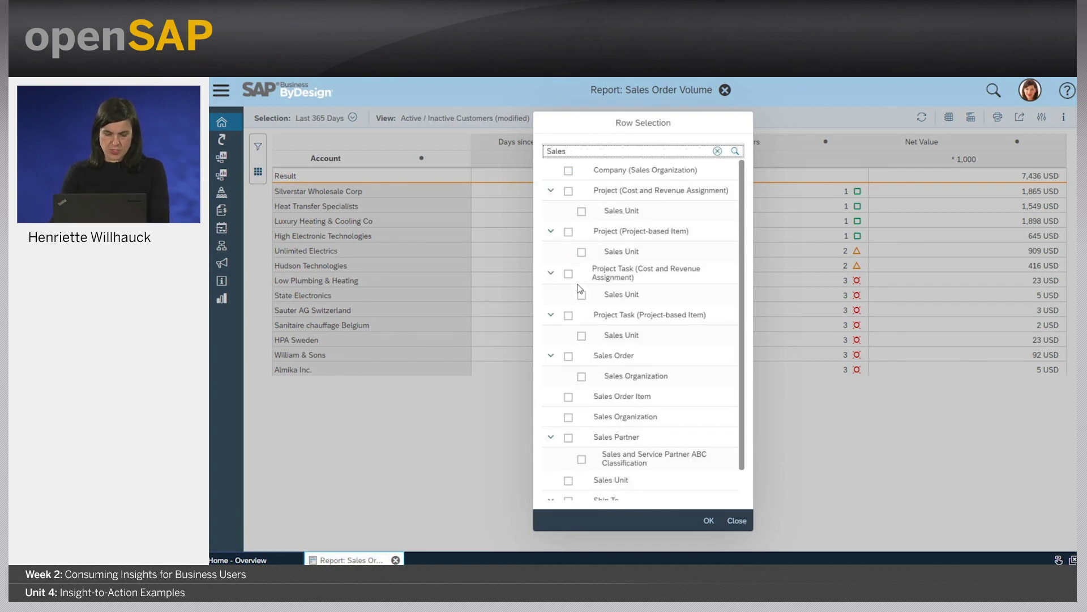
{"action": "type", "text": " Order"}
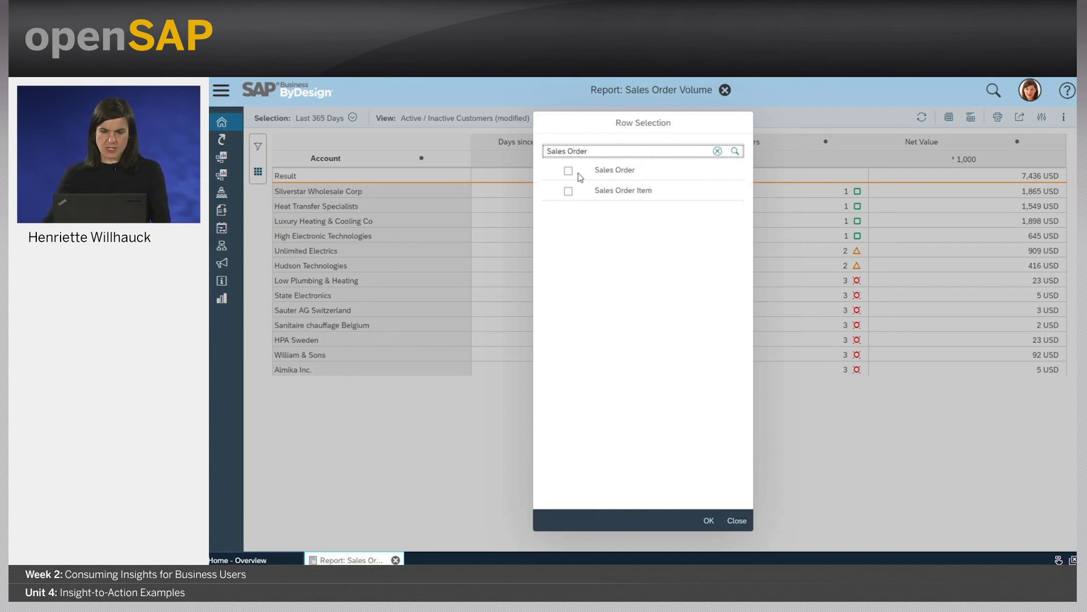
{"action": "left_click", "coordinate": [568, 171]}
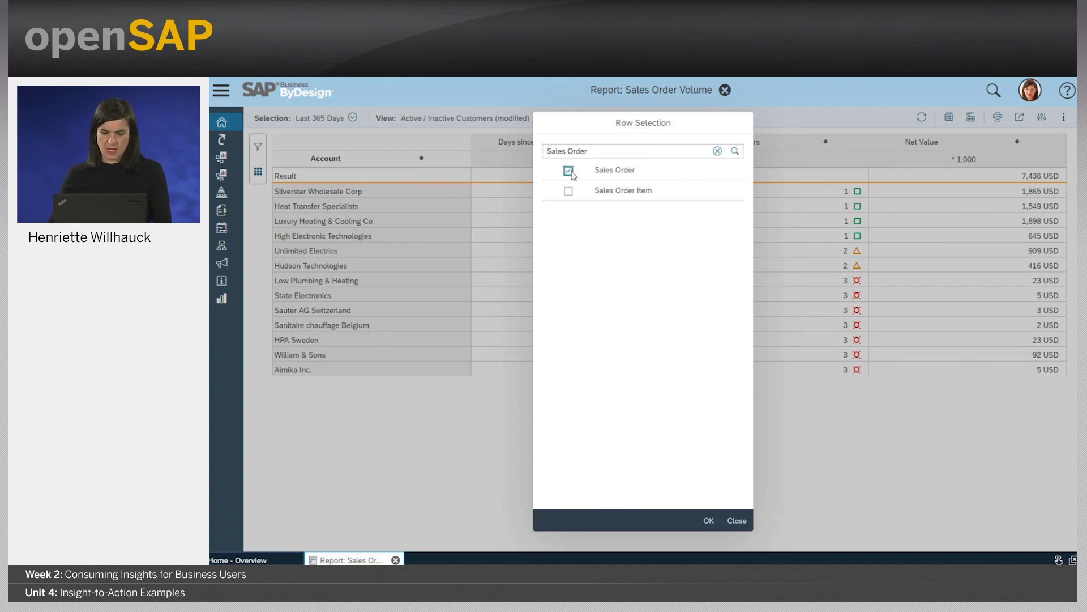
{"action": "left_click", "coordinate": [709, 521]}
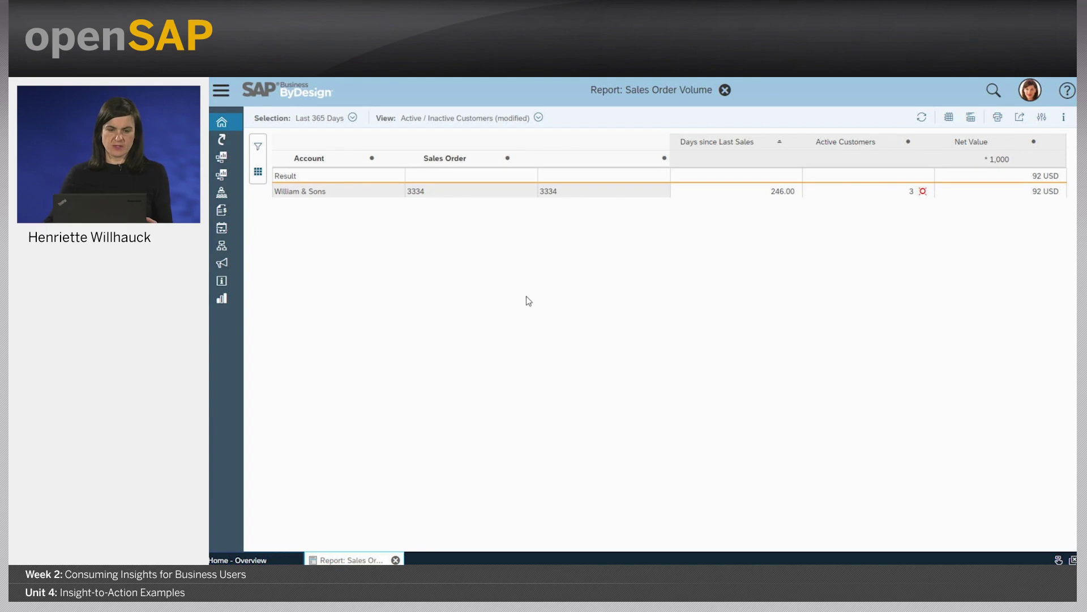
{"action": "left_click", "coordinate": [457, 160]}
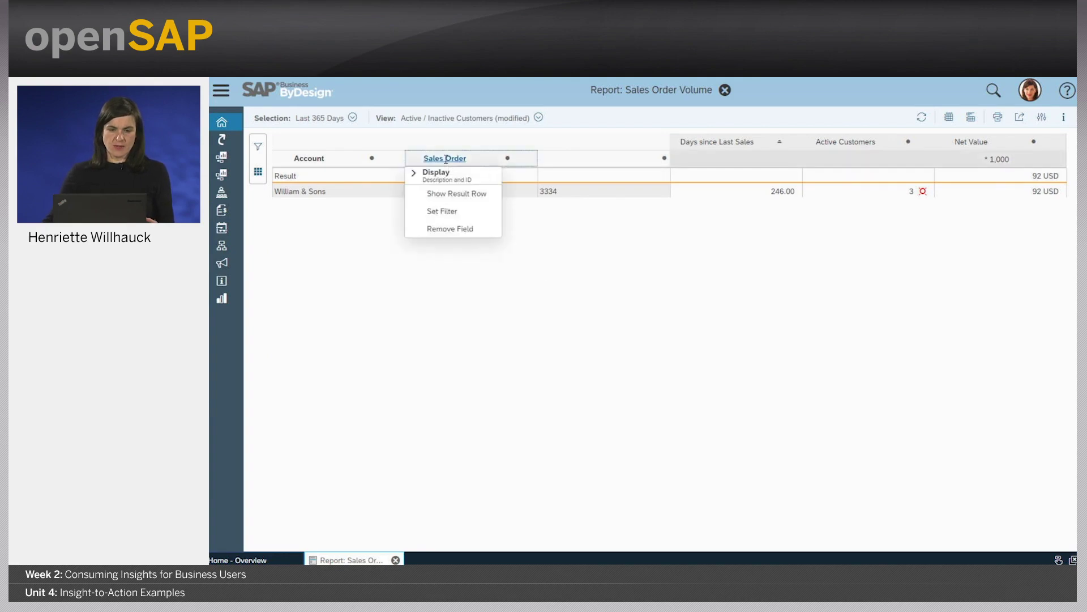
{"action": "left_click", "coordinate": [412, 173]}
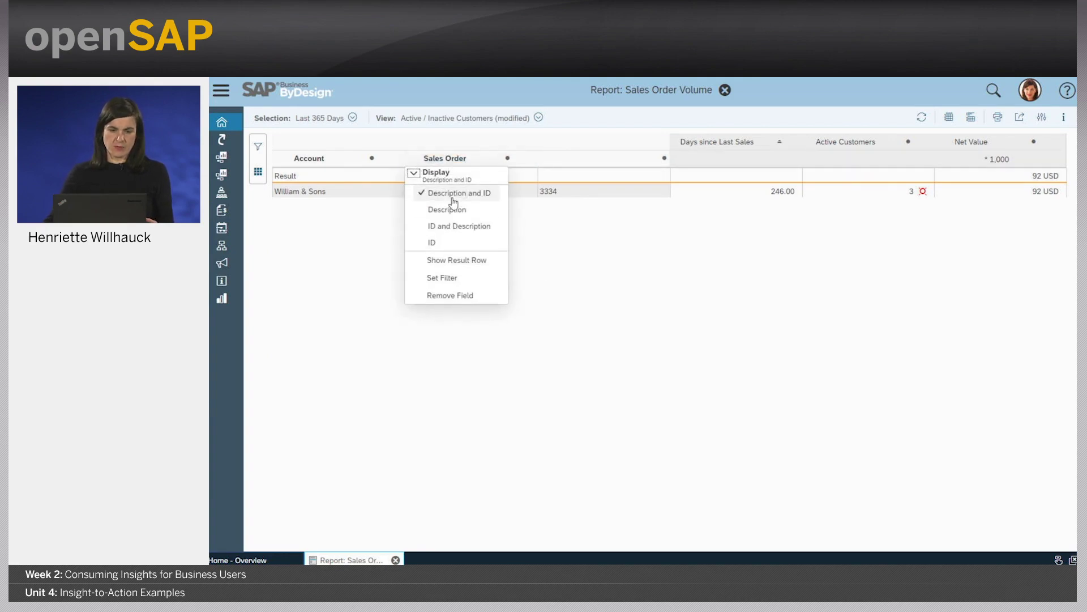
{"action": "left_click", "coordinate": [451, 242]}
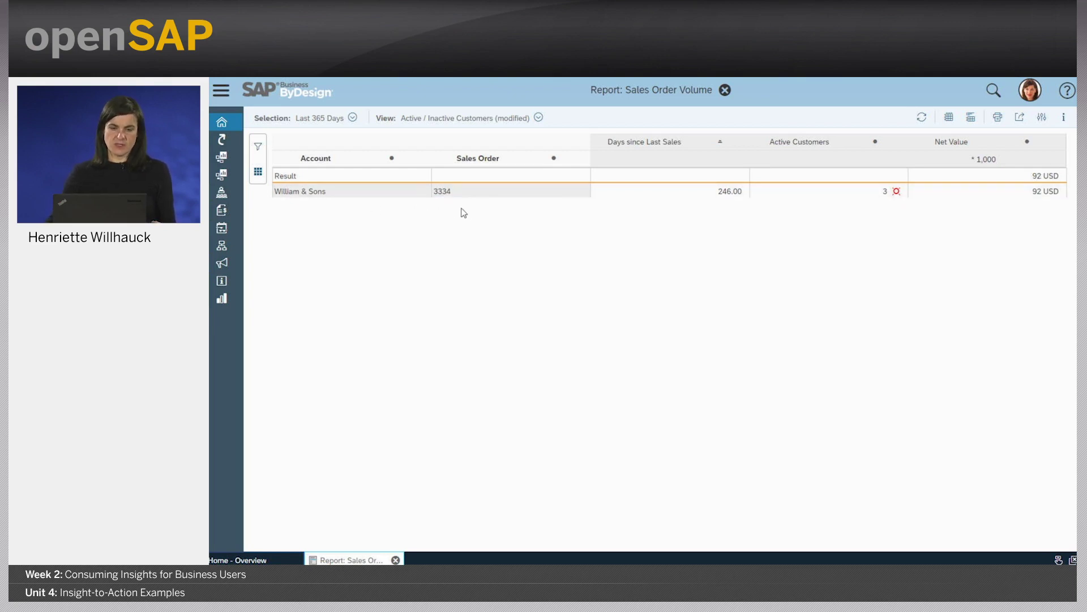
Open sales order 3334 and show its document flow in extended view.
{"action": "left_click", "coordinate": [442, 193]}
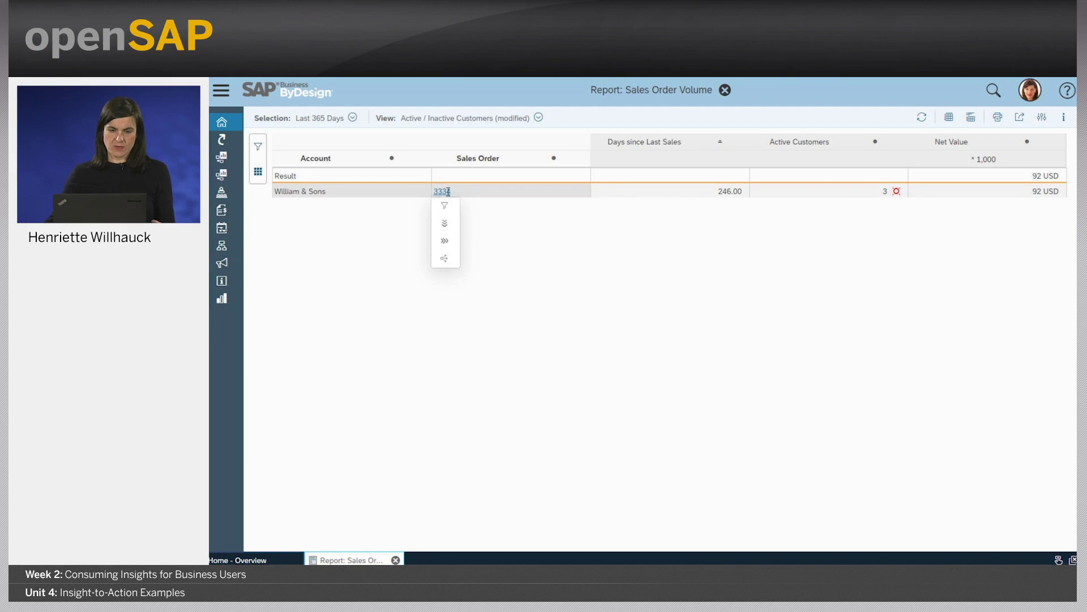
{"action": "left_click", "coordinate": [447, 263]}
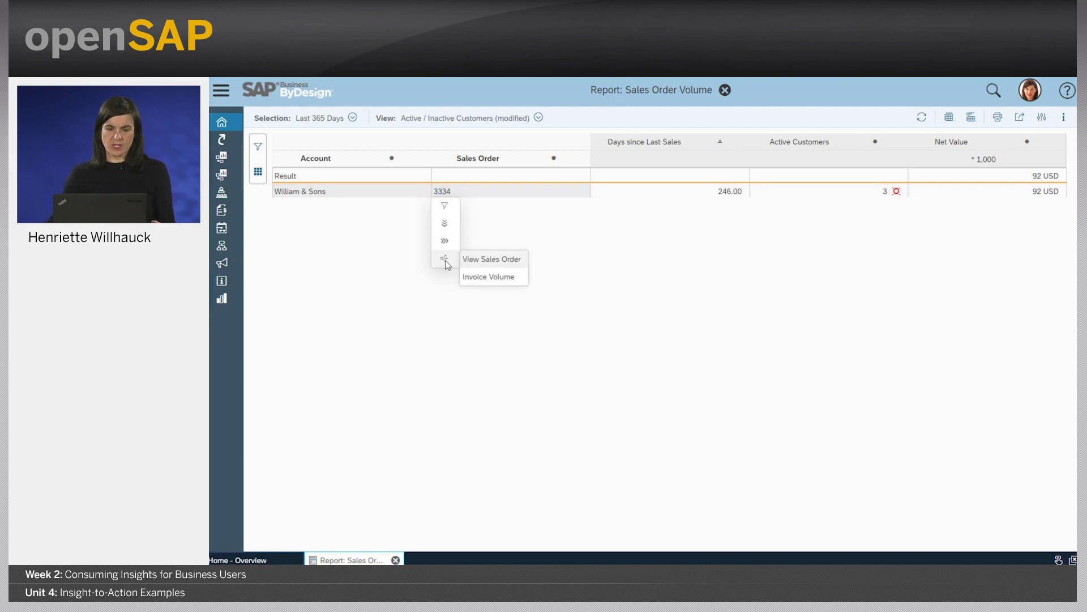
{"action": "left_click", "coordinate": [496, 260]}
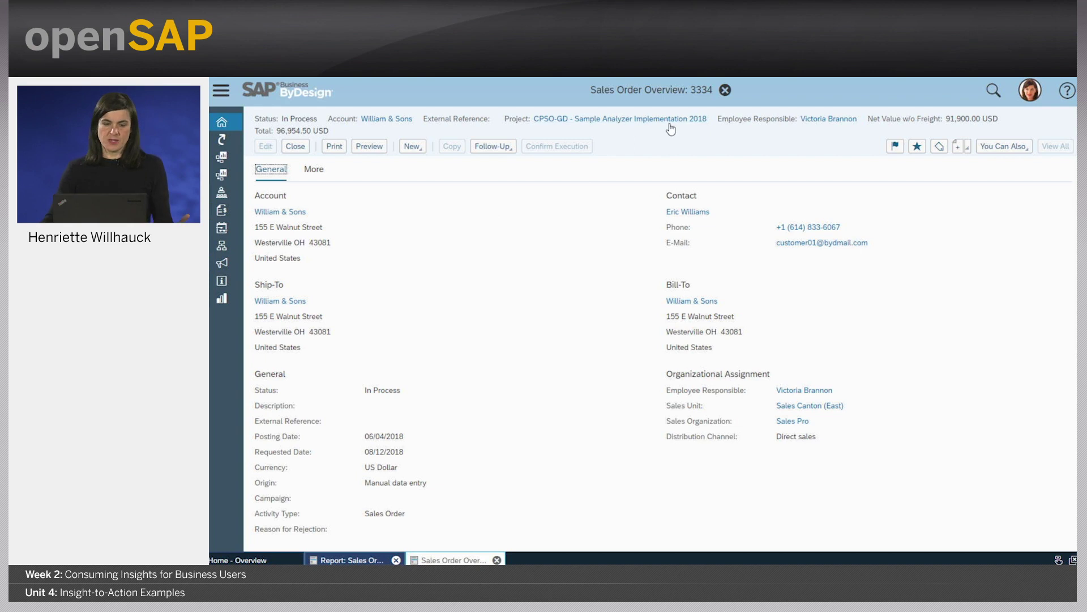
{"action": "left_click", "coordinate": [315, 170]}
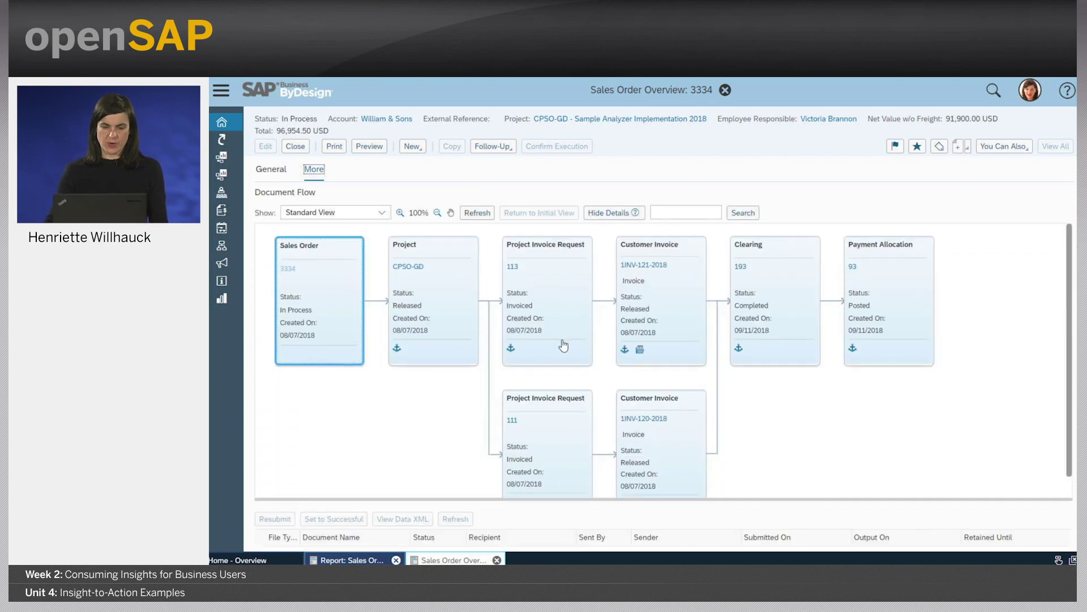
{"action": "scroll", "coordinate": [563, 345], "scroll_direction": "down", "scroll_amount": 1}
{"action": "left_click", "coordinate": [379, 215]}
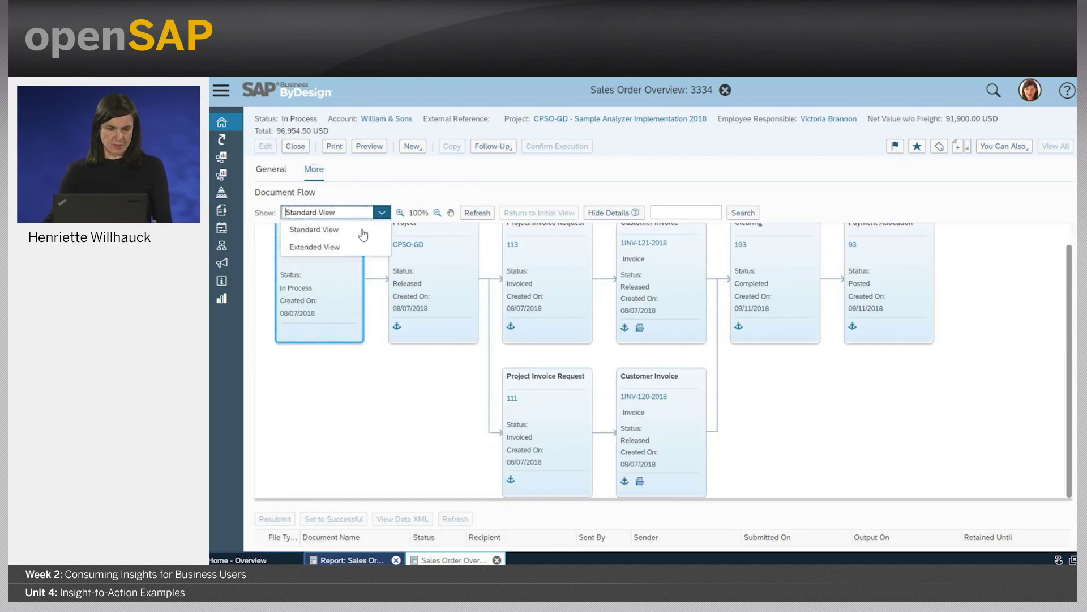
{"action": "left_click", "coordinate": [347, 248]}
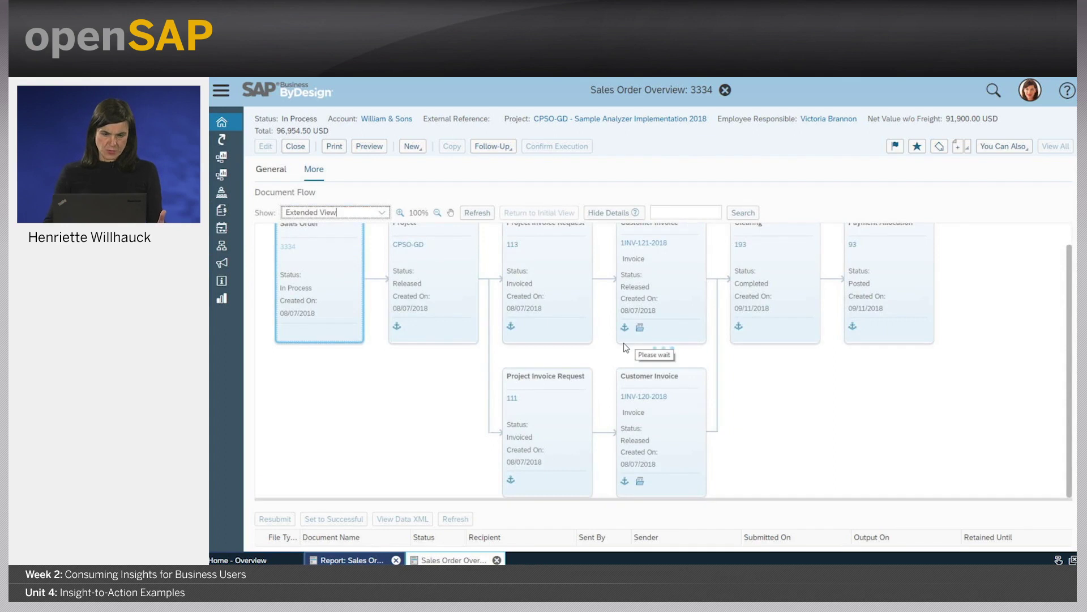
{"action": "scroll", "coordinate": [512, 361], "scroll_direction": "down", "scroll_amount": 2}
{"action": "scroll", "coordinate": [512, 361], "scroll_direction": "down", "scroll_amount": 2}
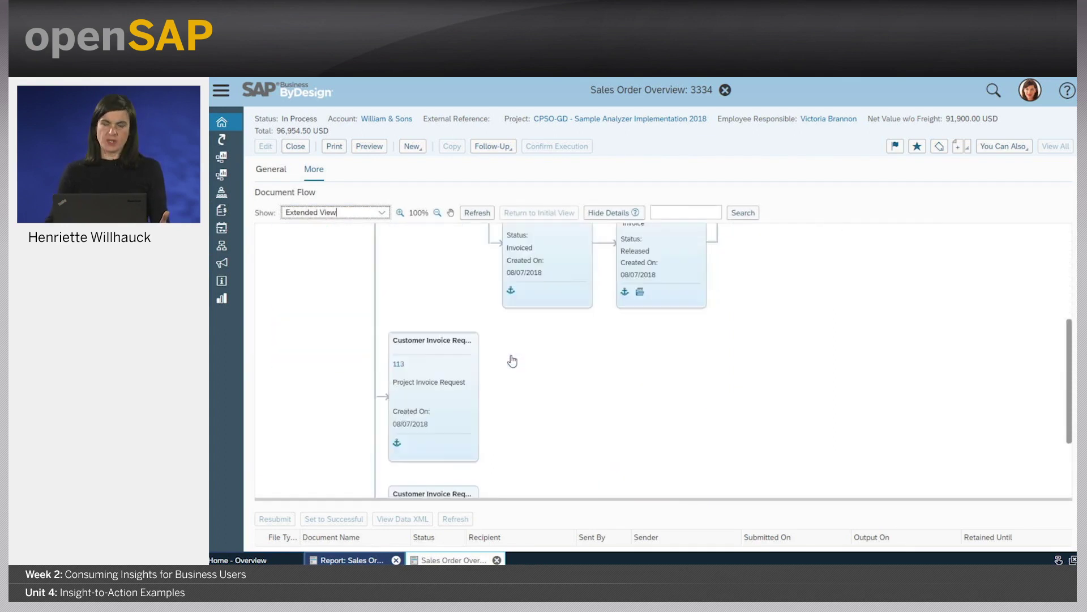
{"action": "scroll", "coordinate": [512, 361], "scroll_direction": "down", "scroll_amount": 2}
{"action": "scroll", "coordinate": [513, 361], "scroll_direction": "down", "scroll_amount": 1}
{"action": "scroll", "coordinate": [512, 362], "scroll_direction": "up", "scroll_amount": 3}
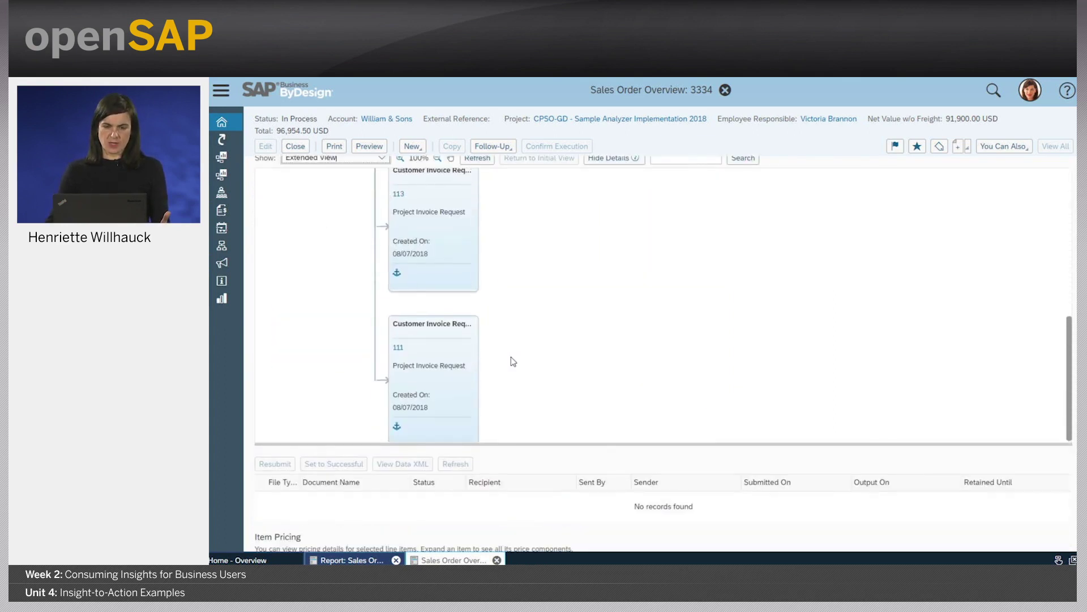
{"action": "scroll", "coordinate": [513, 361], "scroll_direction": "up", "scroll_amount": 1}
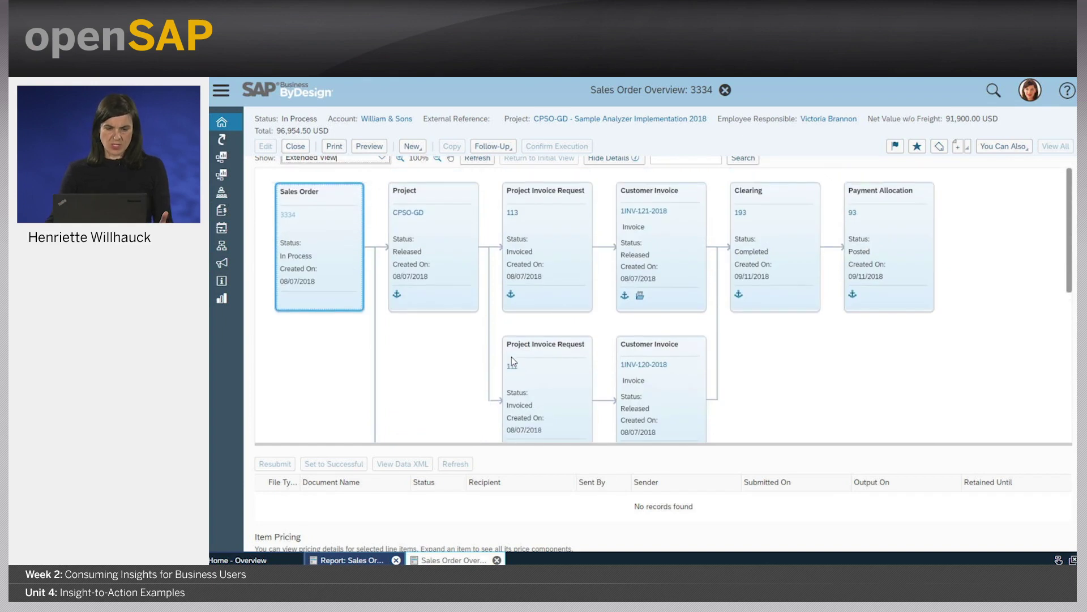
{"action": "scroll", "coordinate": [512, 357], "scroll_direction": "up", "scroll_amount": 1}
{"action": "scroll", "coordinate": [512, 360], "scroll_direction": "down", "scroll_amount": 2}
{"action": "scroll", "coordinate": [513, 364], "scroll_direction": "down", "scroll_amount": 3}
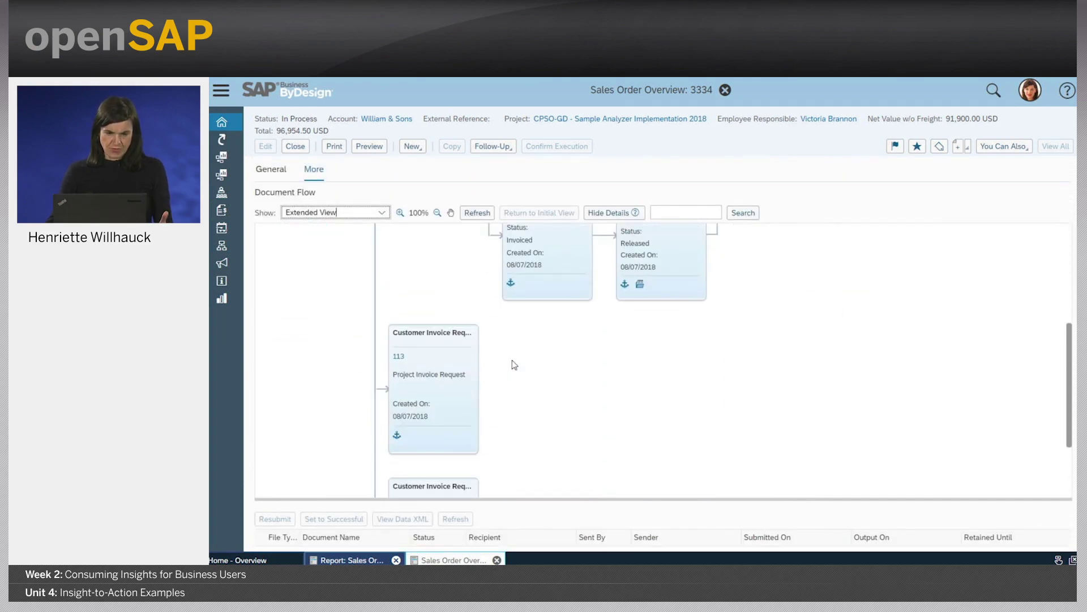
{"action": "scroll", "coordinate": [512, 365], "scroll_direction": "down", "scroll_amount": 1}
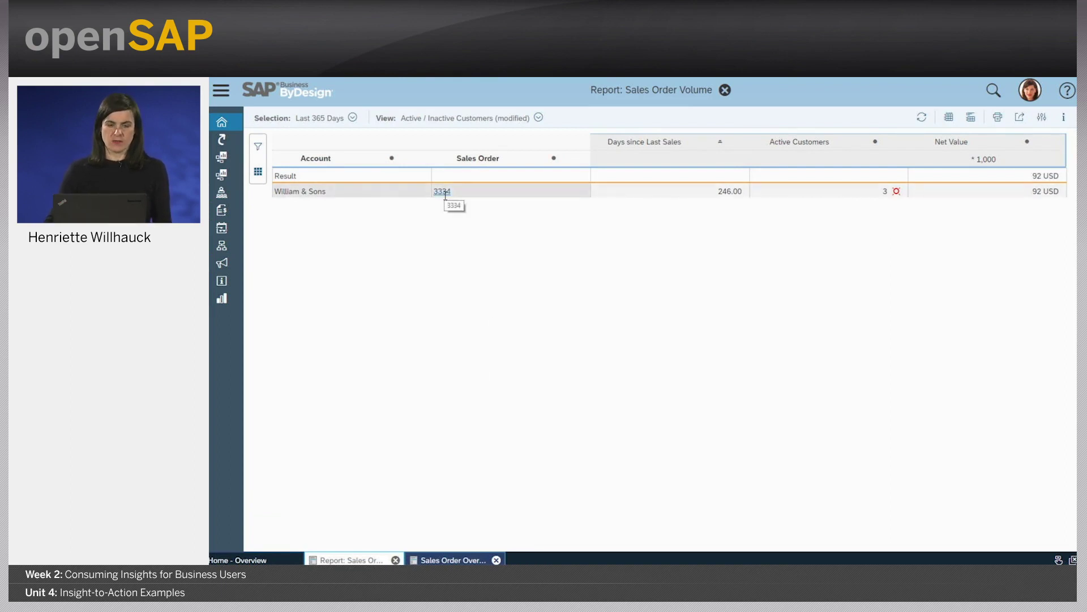
Open the related Invoice Volume report for sales order 3334.
{"action": "left_click", "coordinate": [444, 194]}
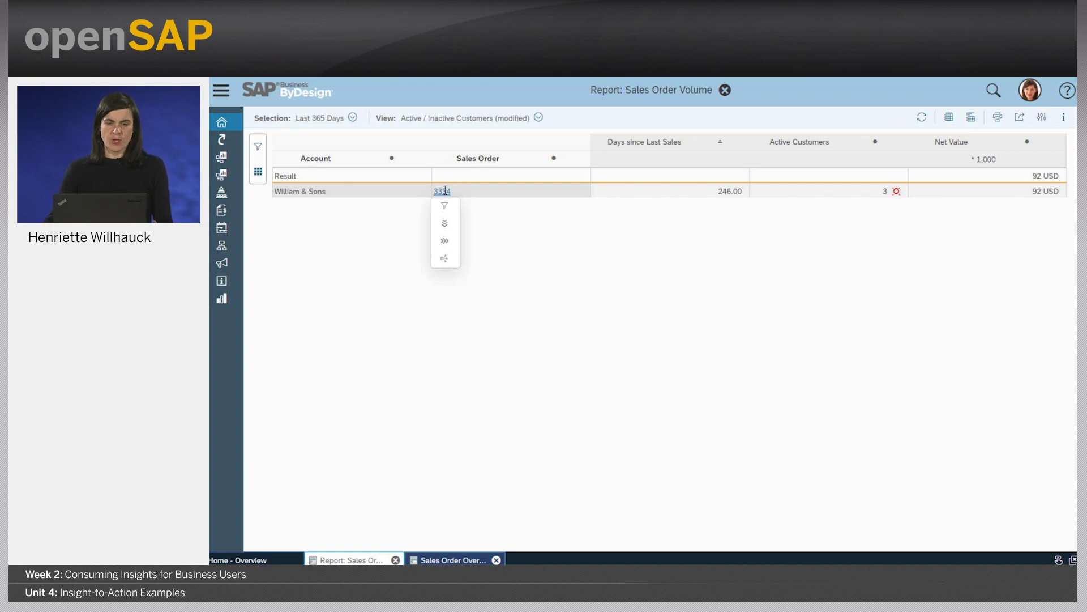
{"action": "left_click", "coordinate": [449, 262]}
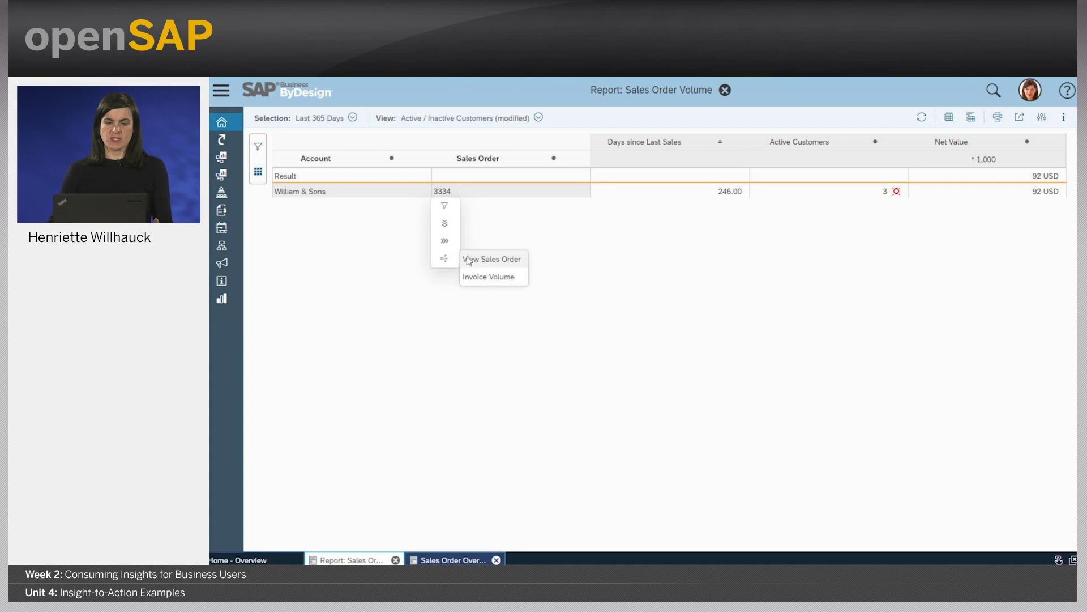
{"action": "left_click", "coordinate": [501, 281]}
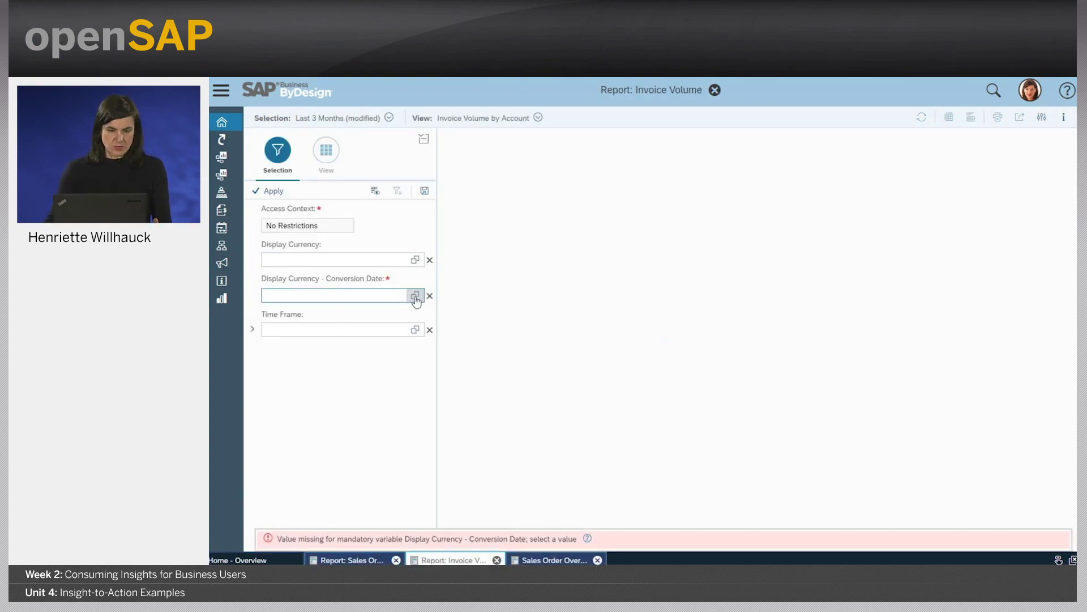
Apply conversion date 04/15/2019, then return to the Sales Order Volume report.
{"action": "left_click", "coordinate": [416, 296]}
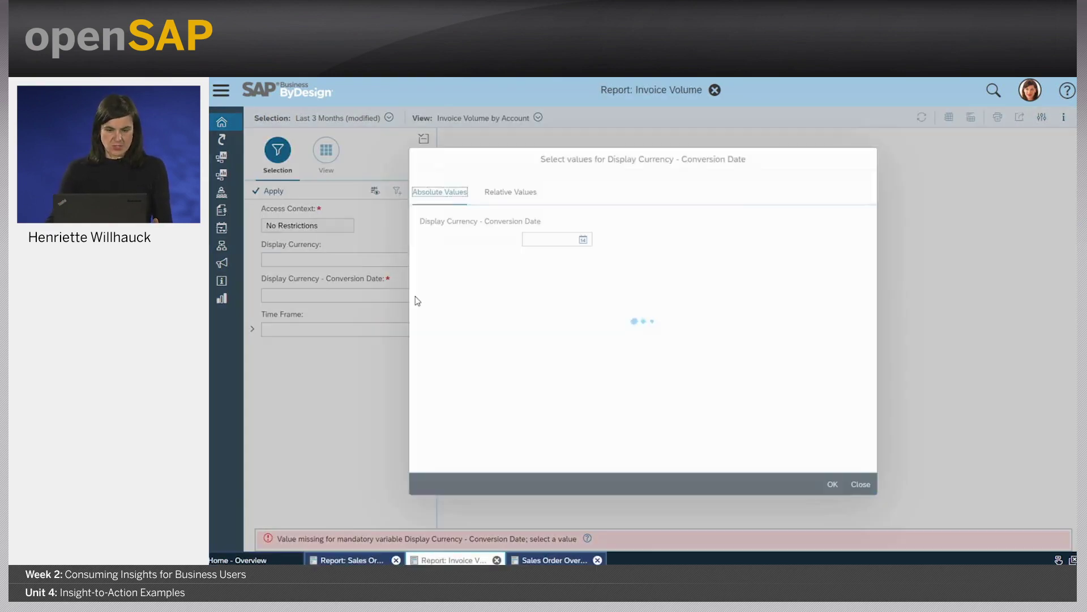
{"action": "left_click", "coordinate": [583, 241]}
{"action": "left_click", "coordinate": [514, 329]}
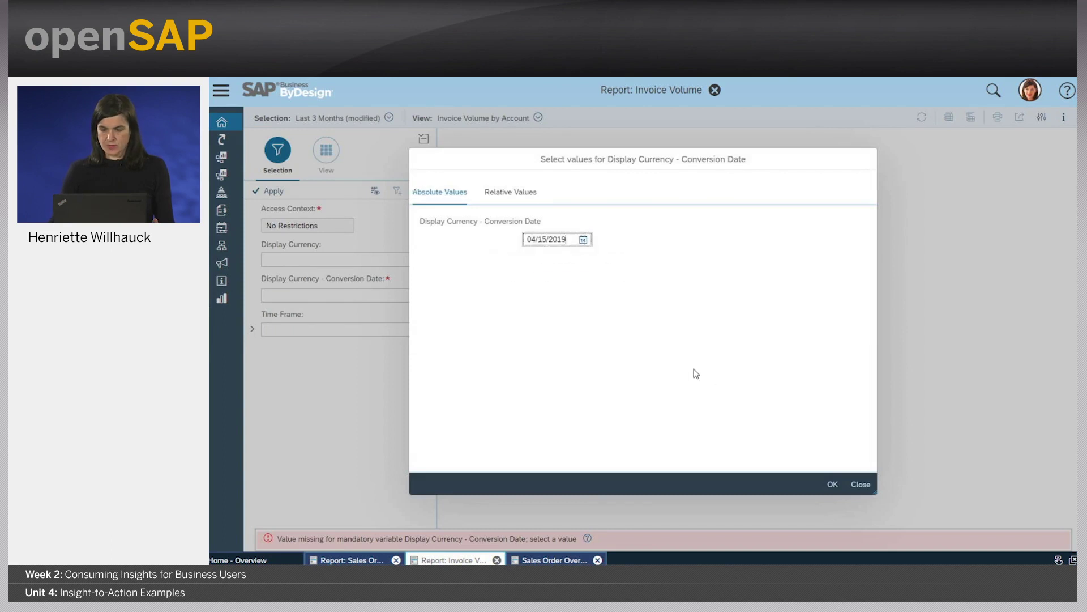
{"action": "left_click", "coordinate": [831, 484]}
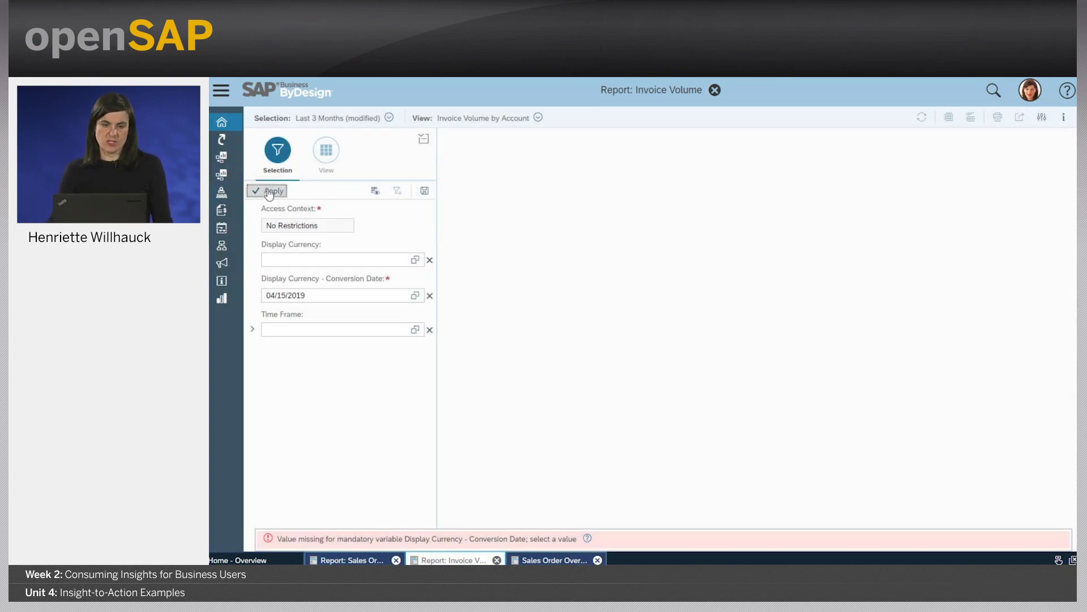
{"action": "left_click", "coordinate": [268, 192]}
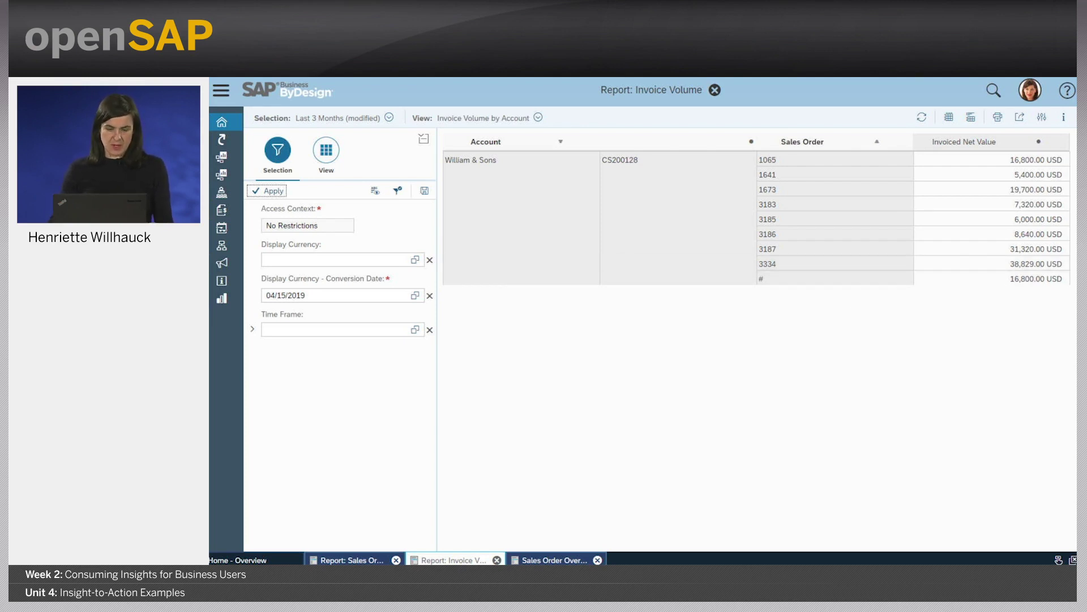
{"action": "left_click", "coordinate": [351, 560]}
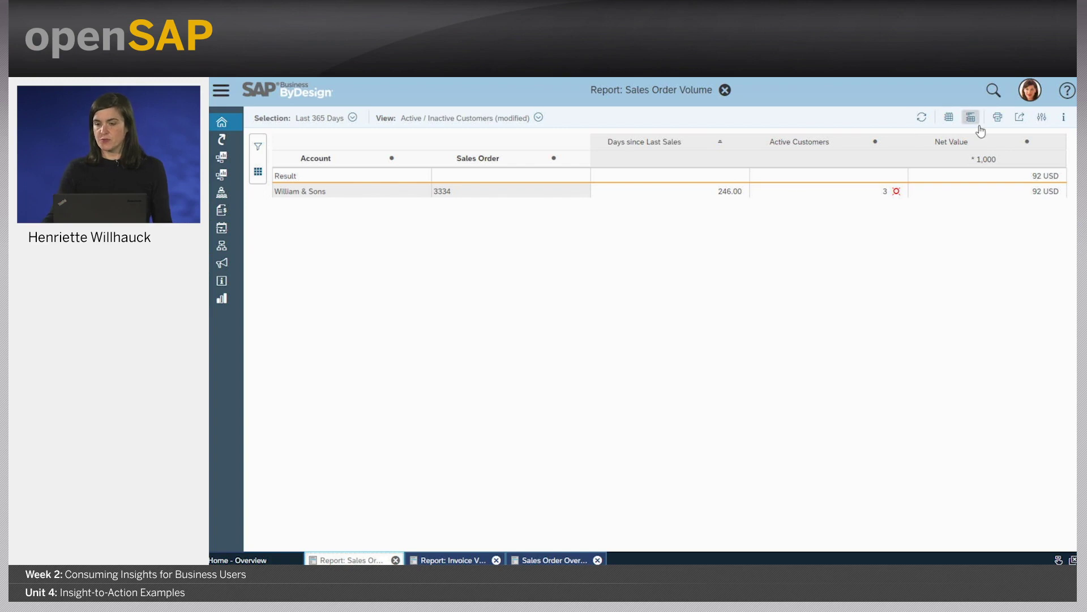
Export the report to Excel as AnalyticalWorkbook.xml, open it, and log on.
{"action": "left_click", "coordinate": [1022, 123]}
{"action": "mouse_move", "coordinate": [1035, 168]}
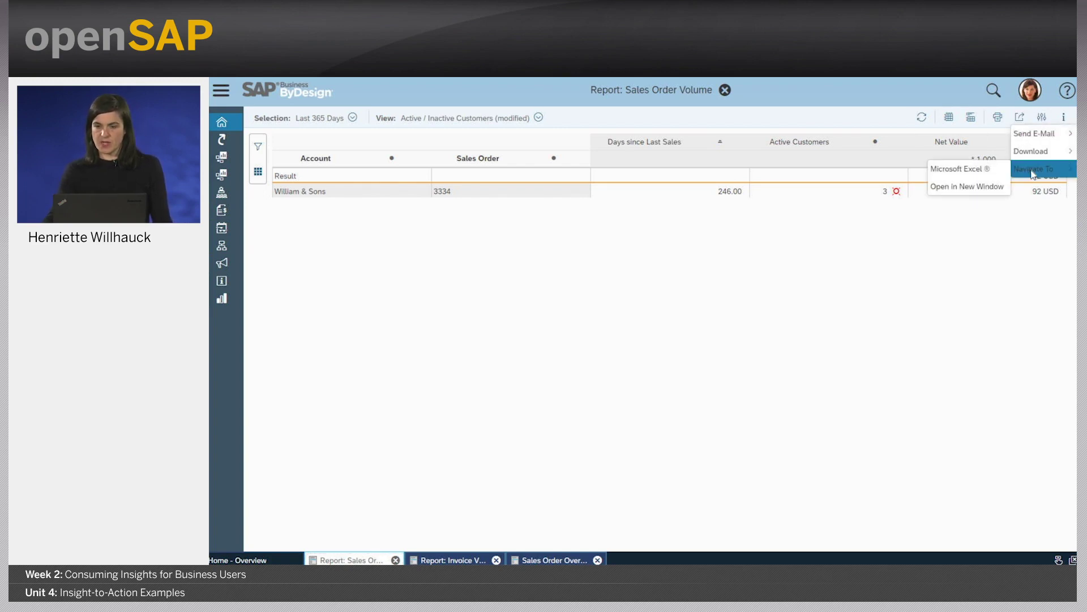
{"action": "left_click", "coordinate": [966, 170]}
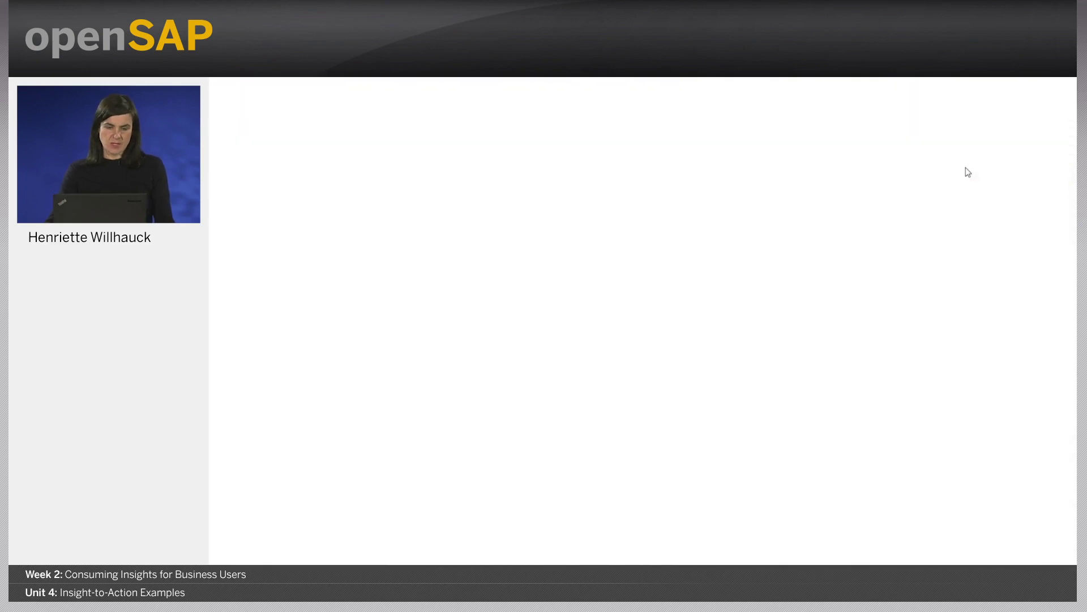
{"action": "left_click", "coordinate": [317, 555]}
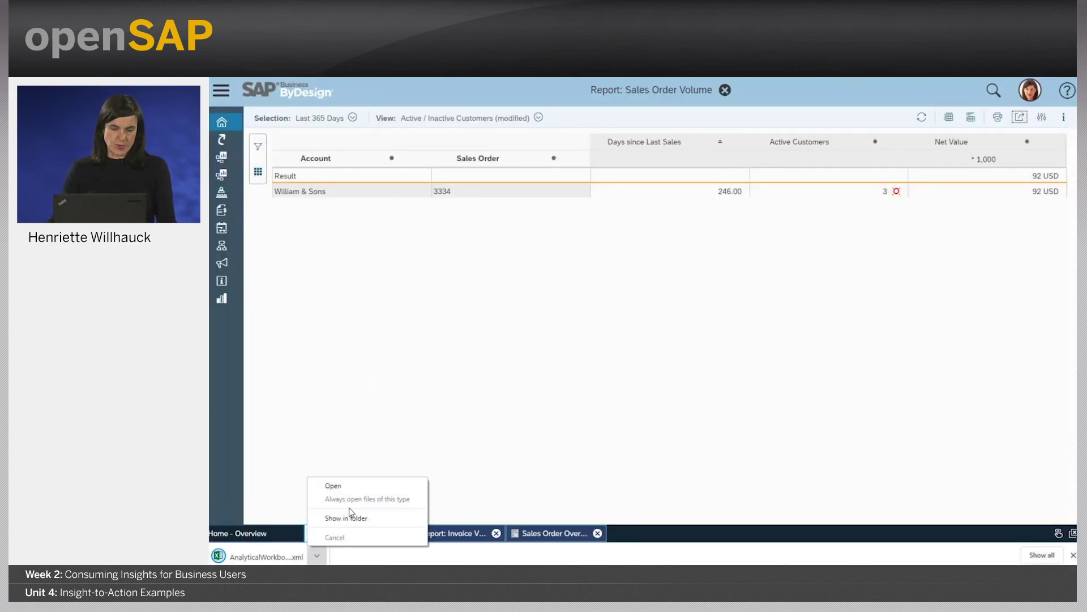
{"action": "left_click", "coordinate": [354, 489]}
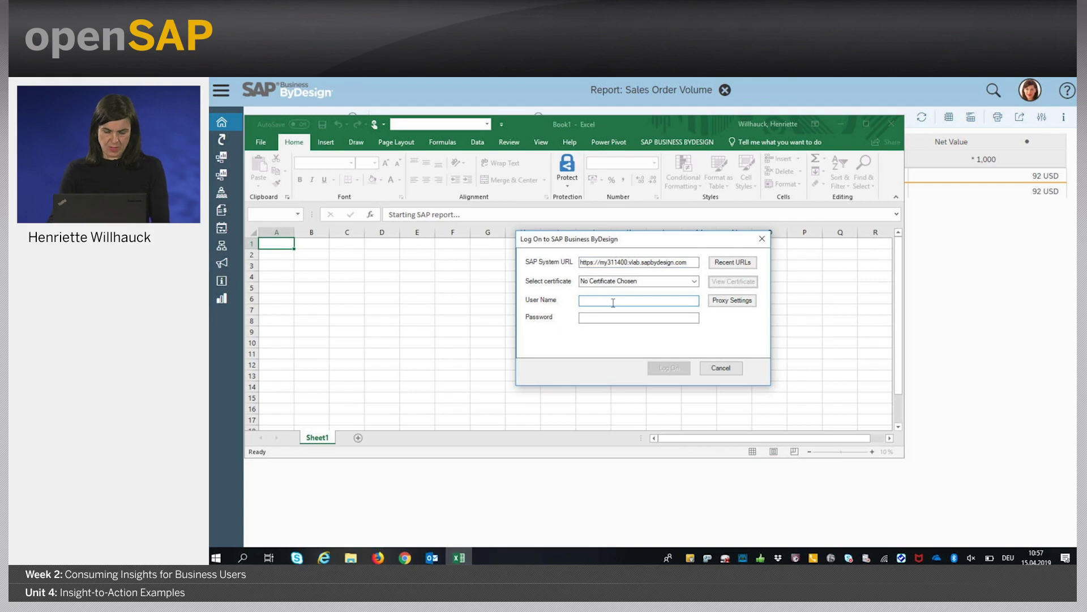
{"action": "type", "text": "ceo01"}
{"action": "key", "text": "Tab"}
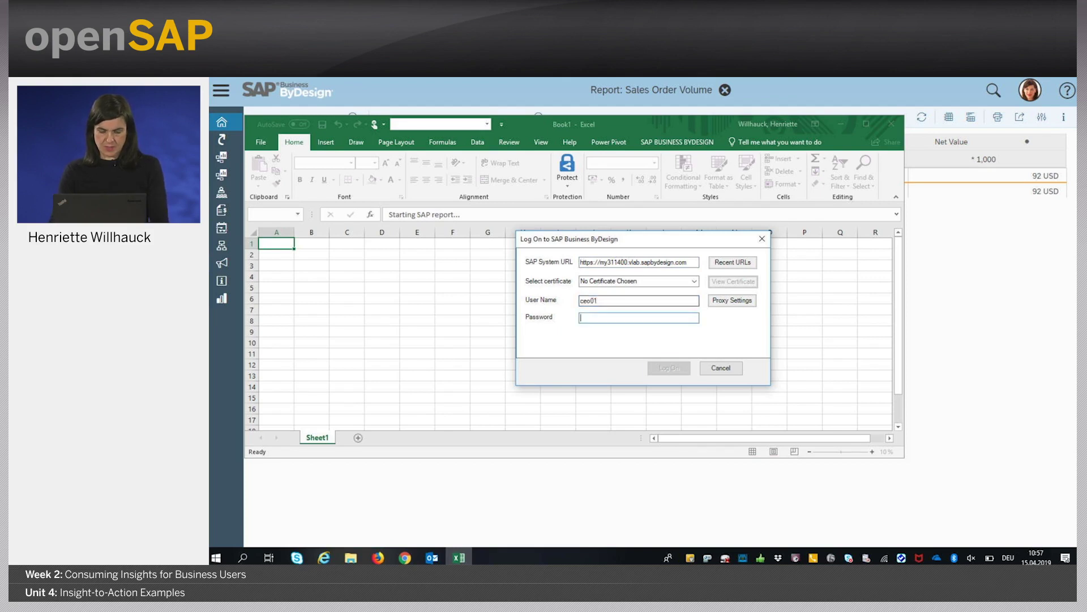
{"action": "type", "text": "****"}
{"action": "left_click", "coordinate": [666, 367]}
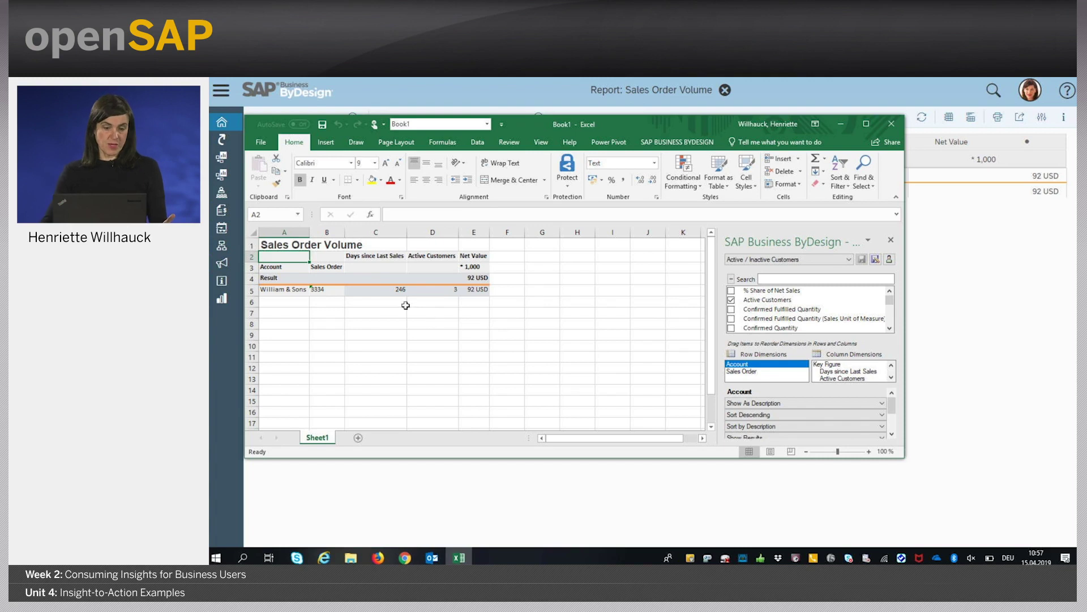
Select order 3334 in cell B5 and navigate to the Invoice Volume report.
{"action": "left_click", "coordinate": [324, 290]}
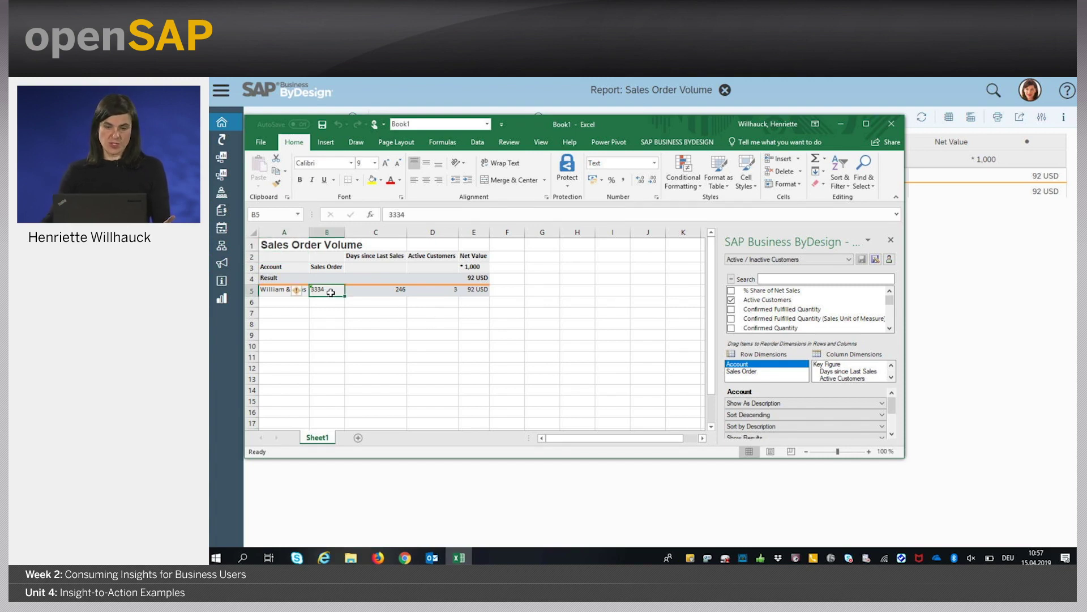
{"action": "left_click", "coordinate": [677, 144]}
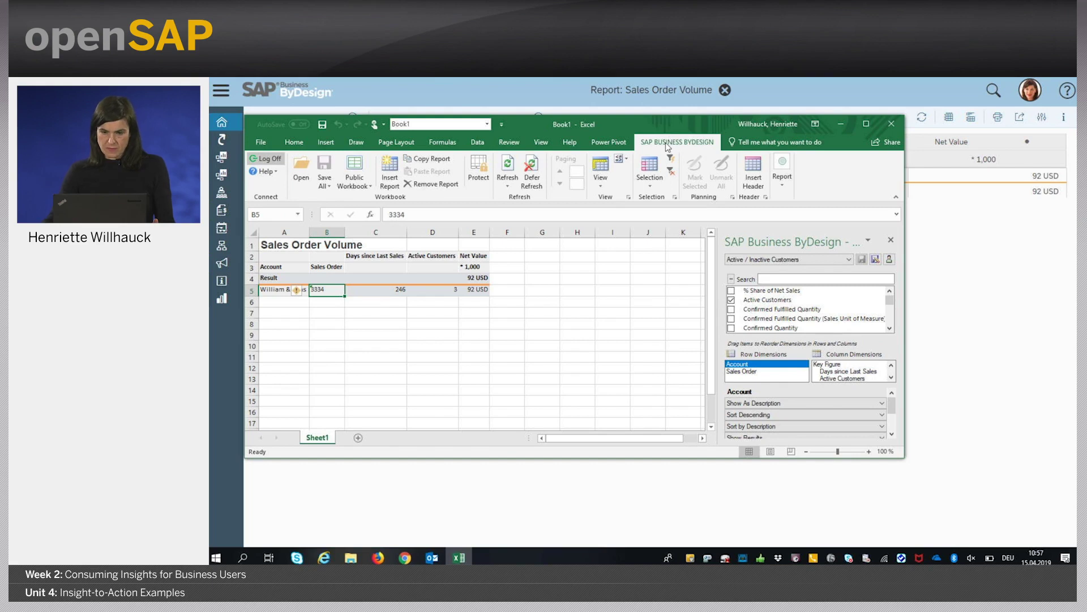
{"action": "left_click", "coordinate": [866, 123]}
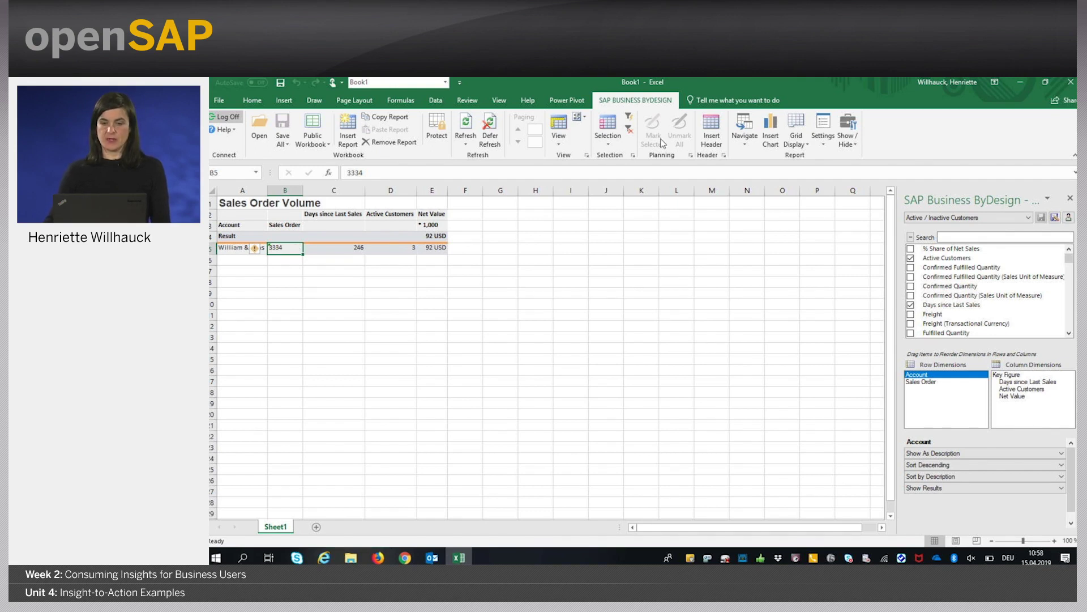
{"action": "left_click", "coordinate": [745, 141]}
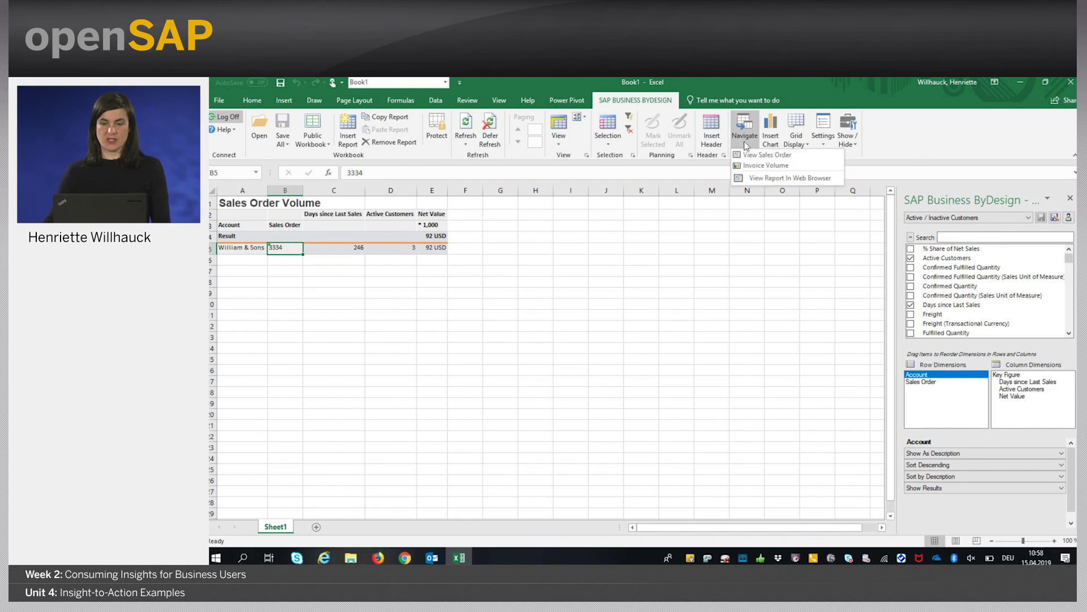
{"action": "left_click", "coordinate": [764, 167]}
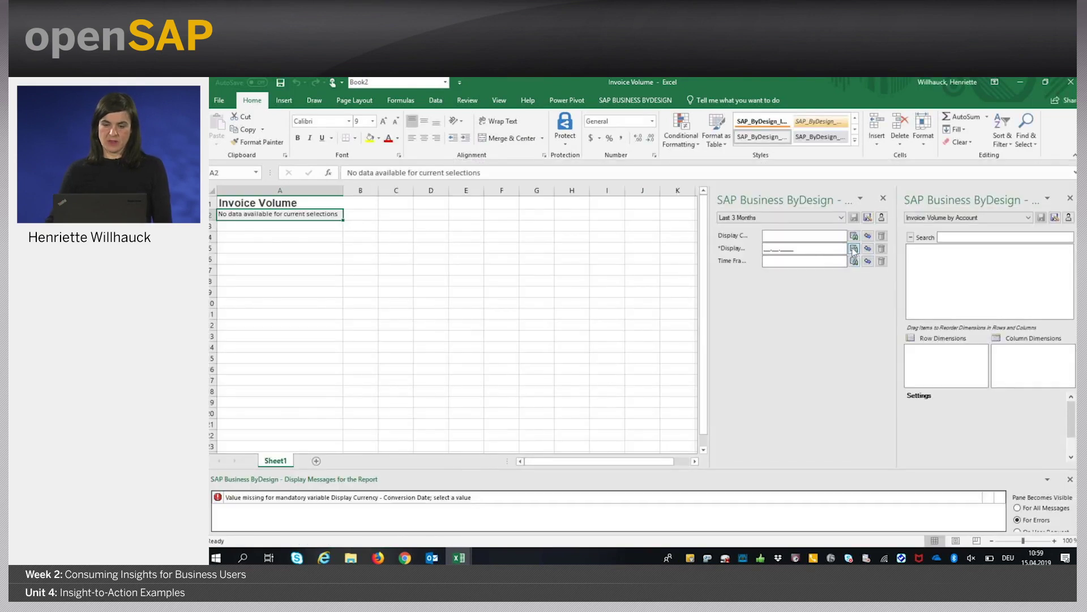
Set conversion date 15.04.2019, check order 3334's 38,829 USD, then return to the browser.
{"action": "left_click", "coordinate": [854, 248]}
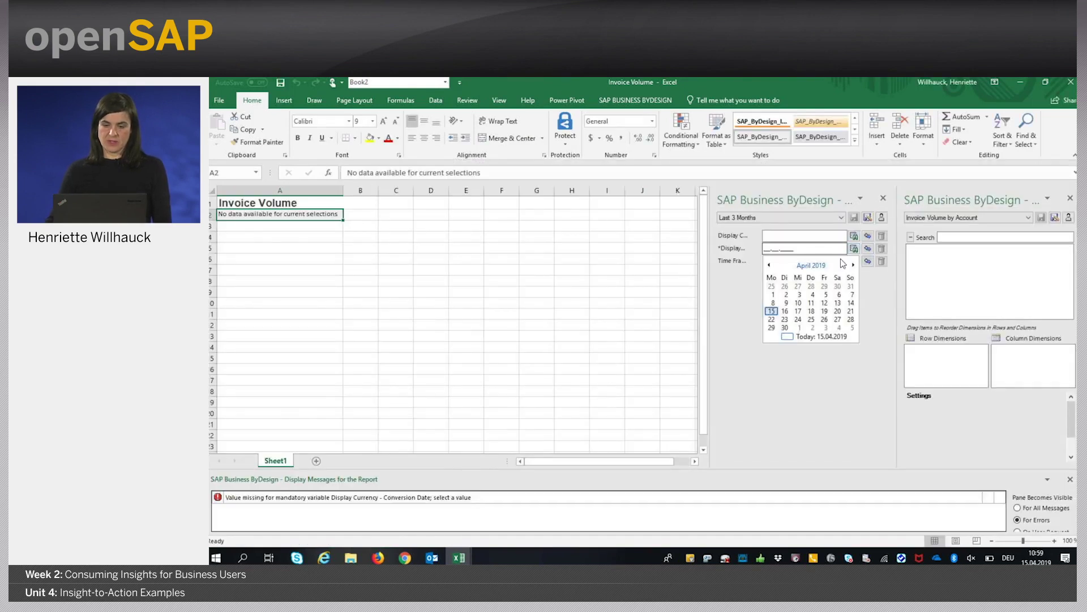
{"action": "left_click", "coordinate": [771, 311]}
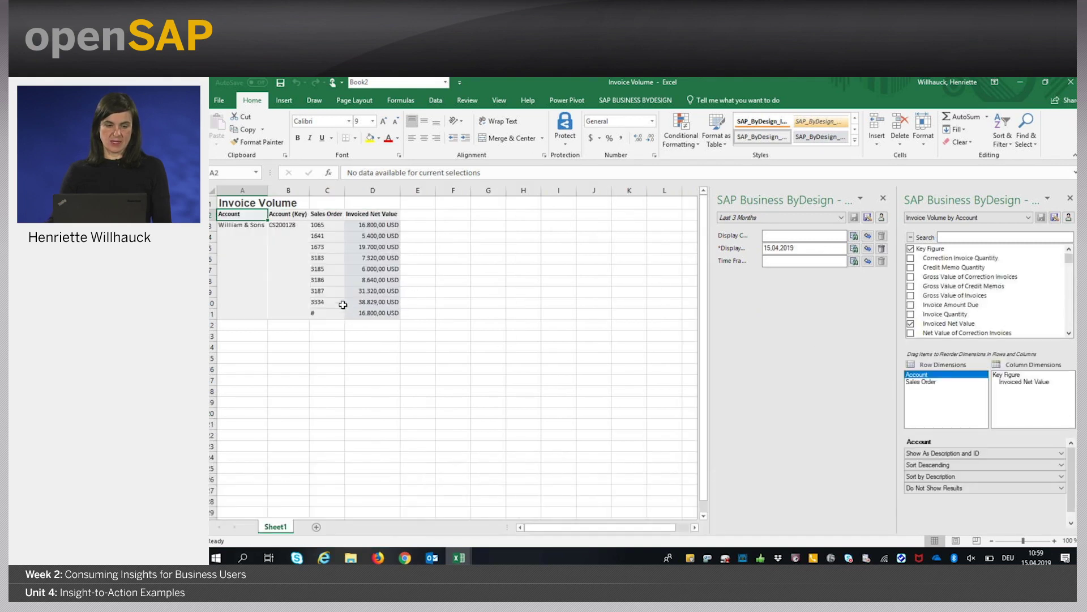
{"action": "left_click", "coordinate": [367, 302]}
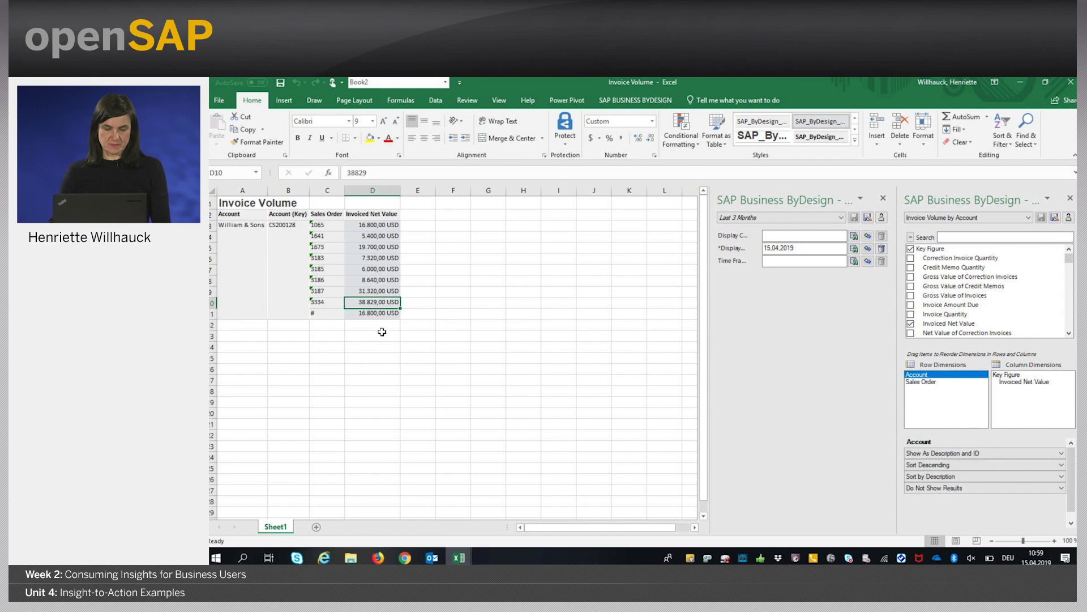
{"action": "left_click", "coordinate": [404, 558]}
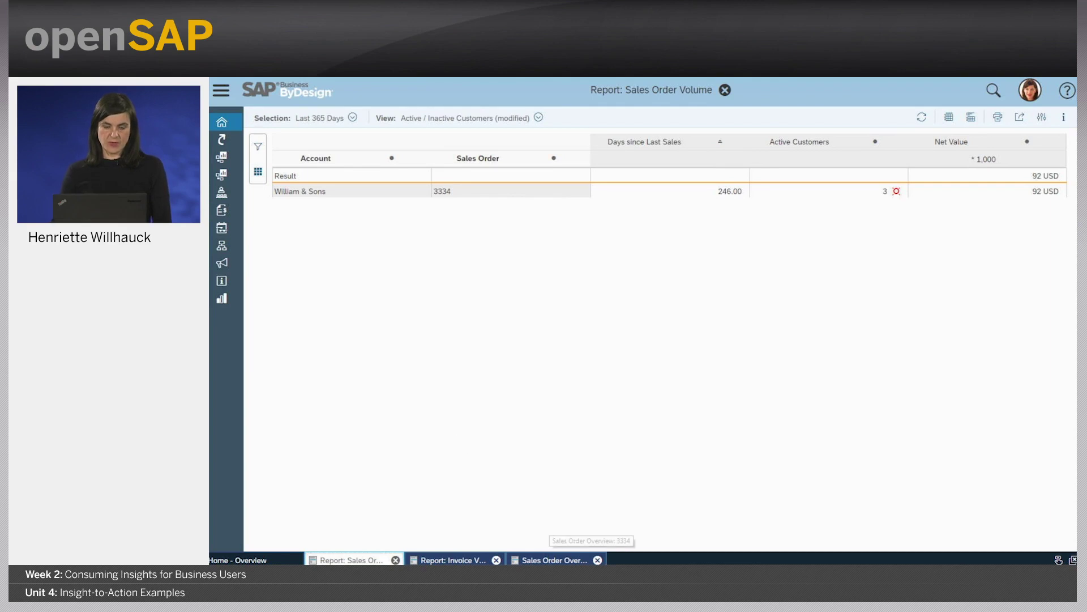
Show sales order 3334's General tab and list the new follow-up item types.
{"action": "left_click", "coordinate": [552, 560]}
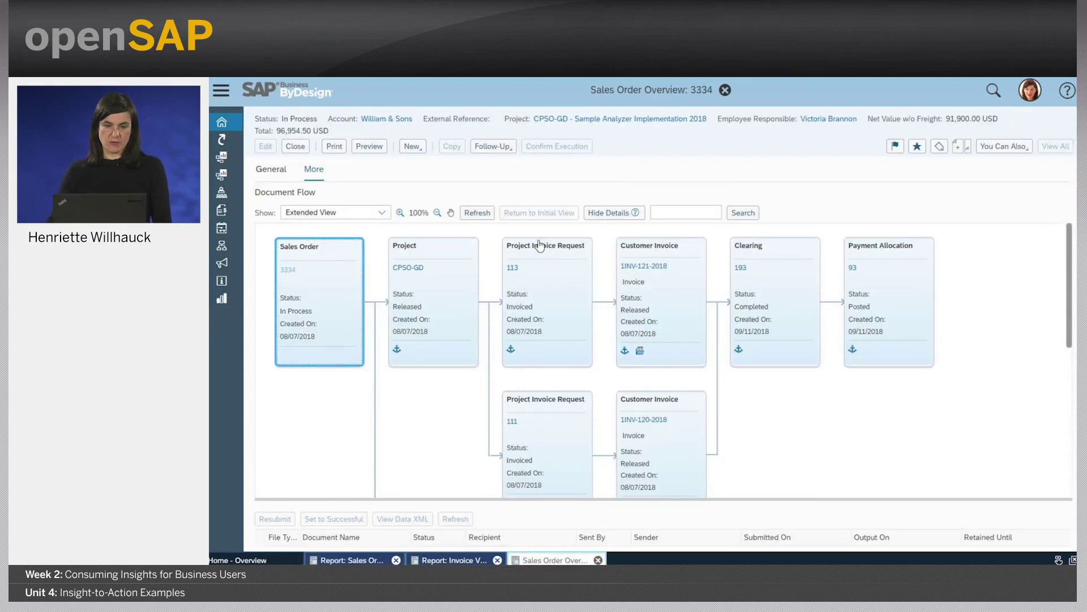
{"action": "left_click", "coordinate": [270, 169]}
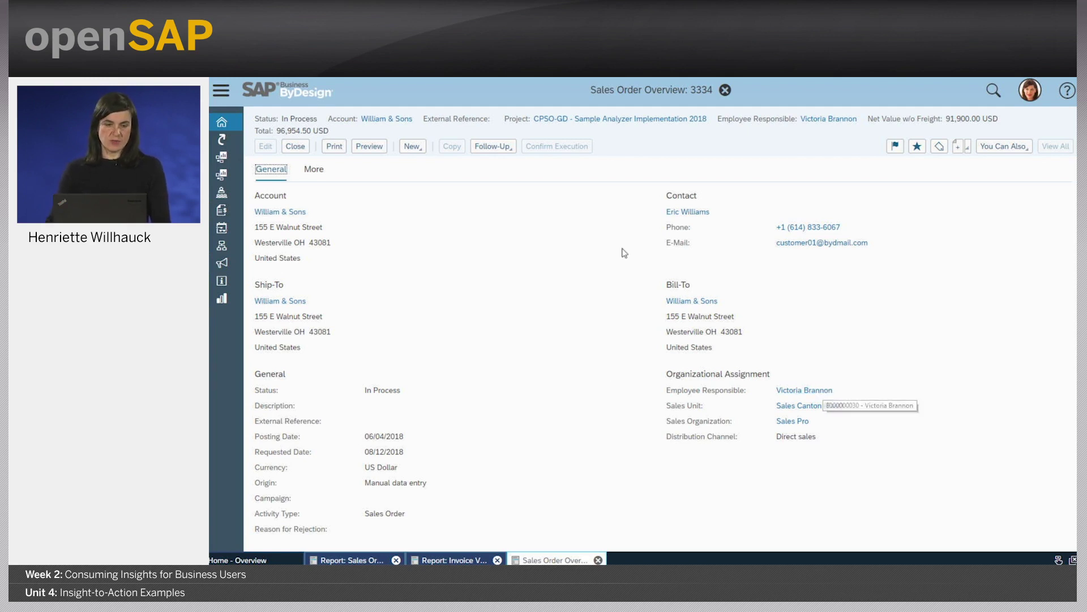
{"action": "left_click", "coordinate": [412, 146]}
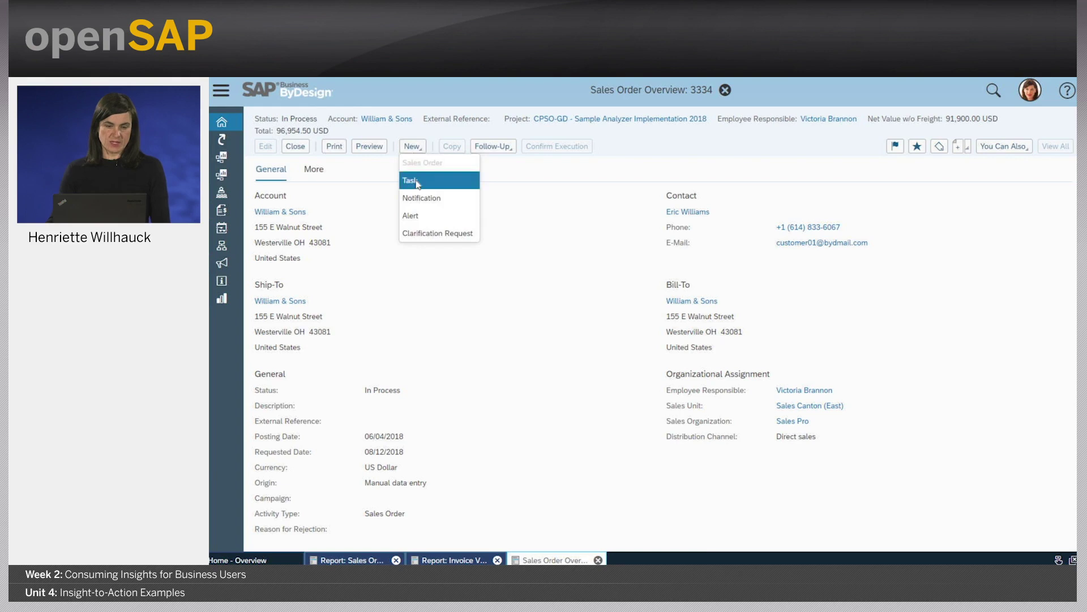
Draft a new task to the suggested employee with subject 'Follow up on SO 3334…'.
{"action": "left_click", "coordinate": [417, 182]}
{"action": "left_click", "coordinate": [462, 170]}
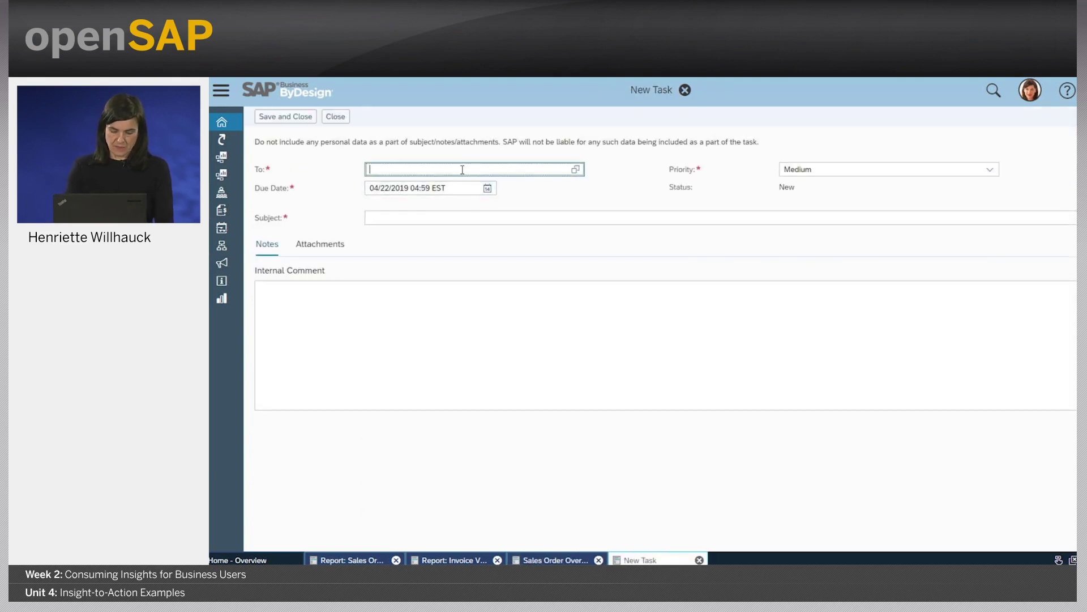
{"action": "type", "text": "Victor"}
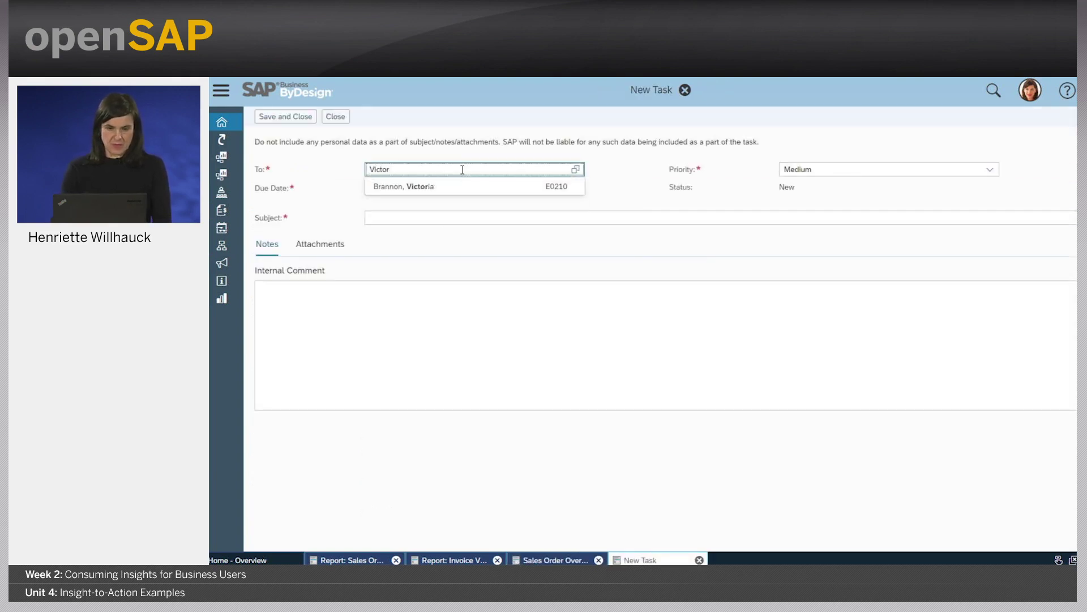
{"action": "left_click", "coordinate": [461, 187]}
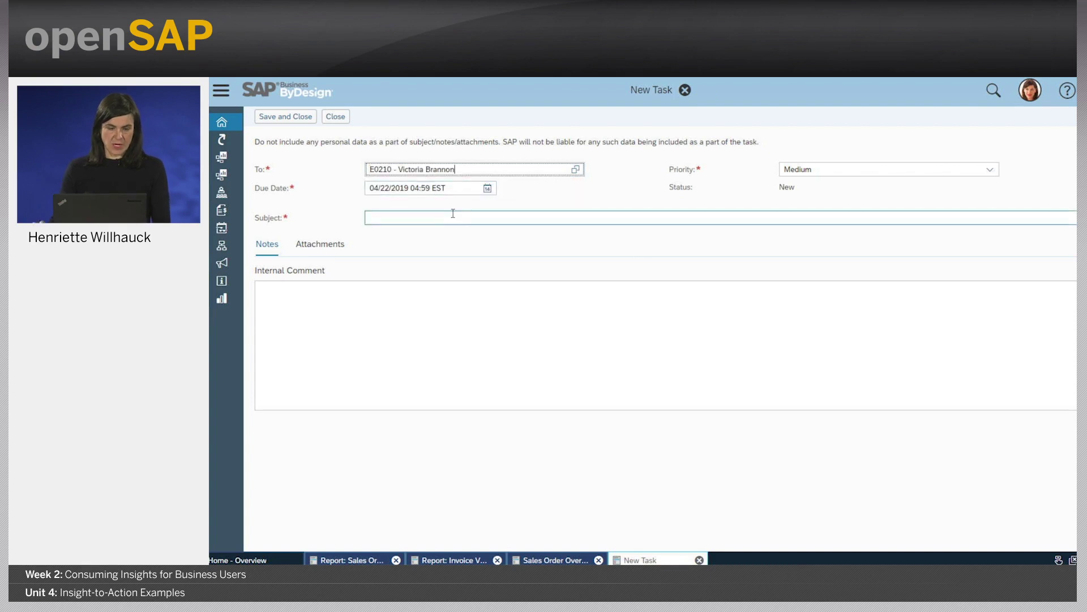
{"action": "left_click", "coordinate": [451, 217]}
{"action": "type", "text": "ow up on SO 33"}
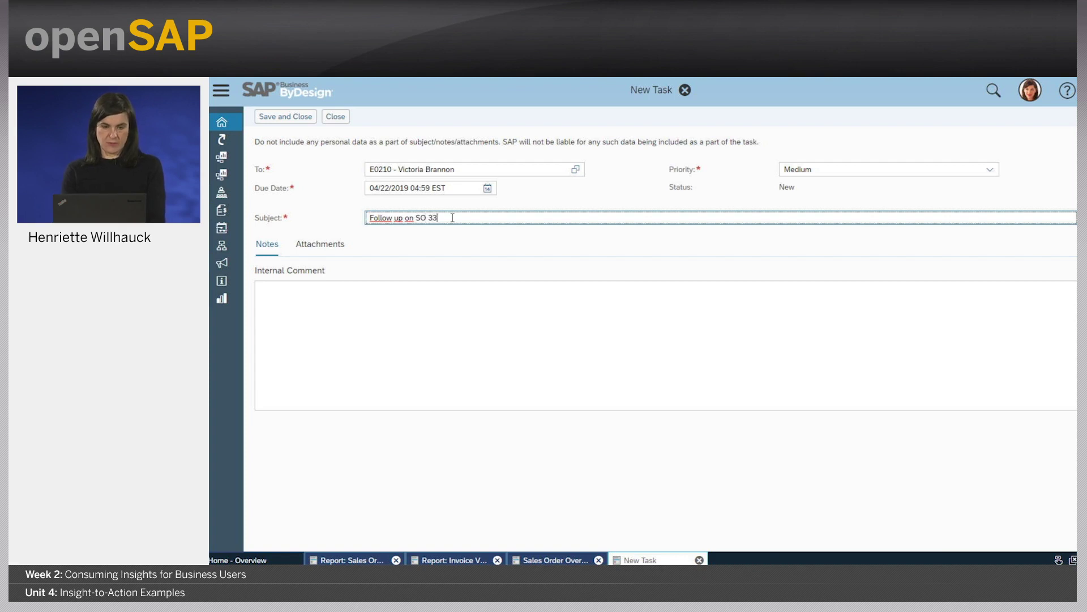
{"action": "type", "text": "34 with Edward"}
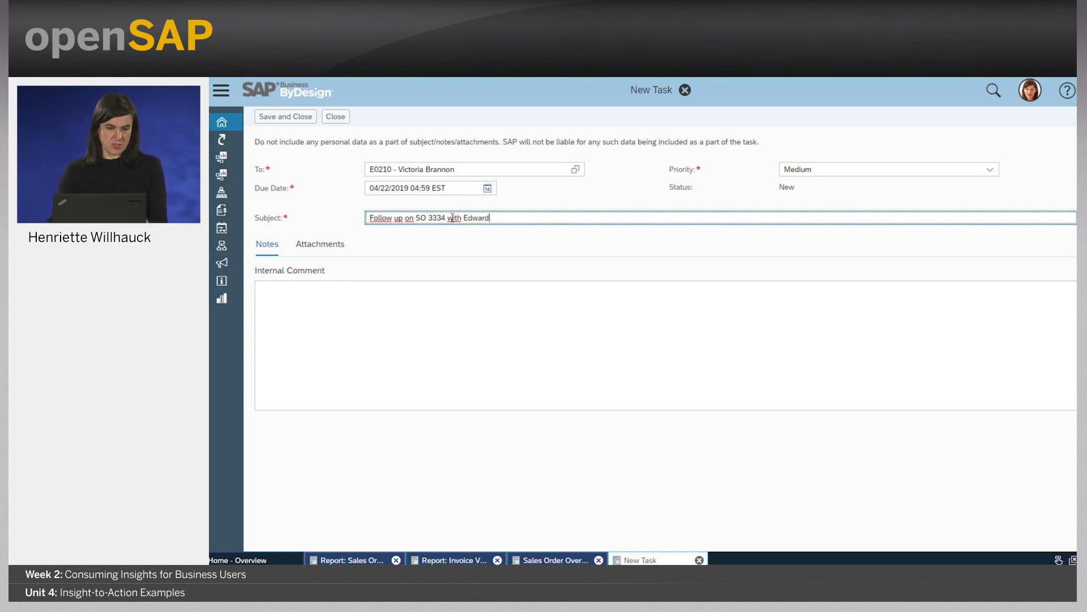
{"action": "left_click", "coordinate": [417, 288]}
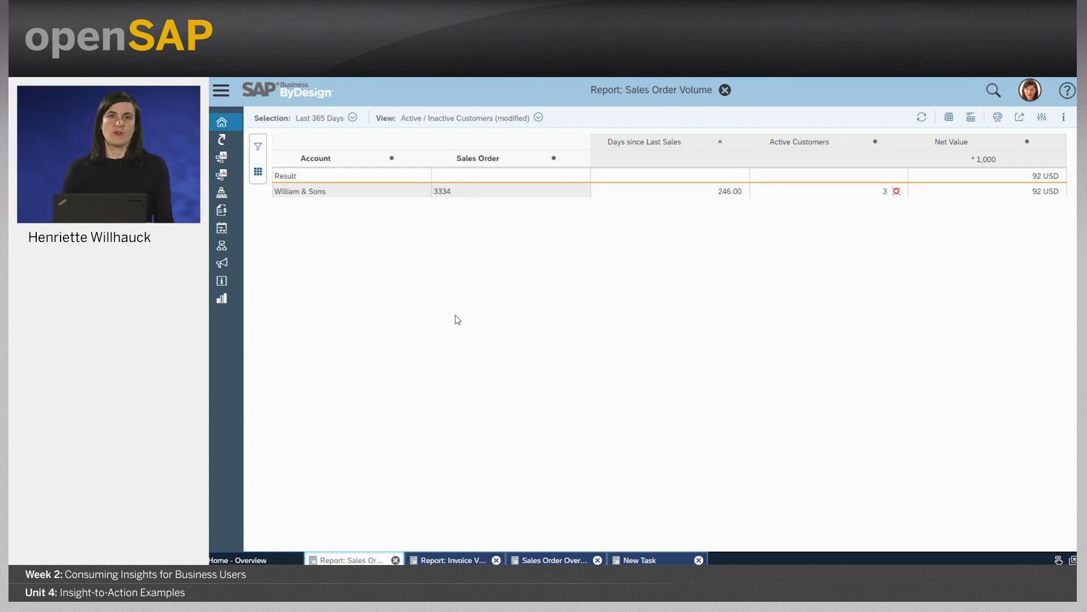
Open the William & Sons account overview (CS200128) from its report link.
{"action": "left_click", "coordinate": [295, 191]}
{"action": "mouse_move", "coordinate": [285, 241]}
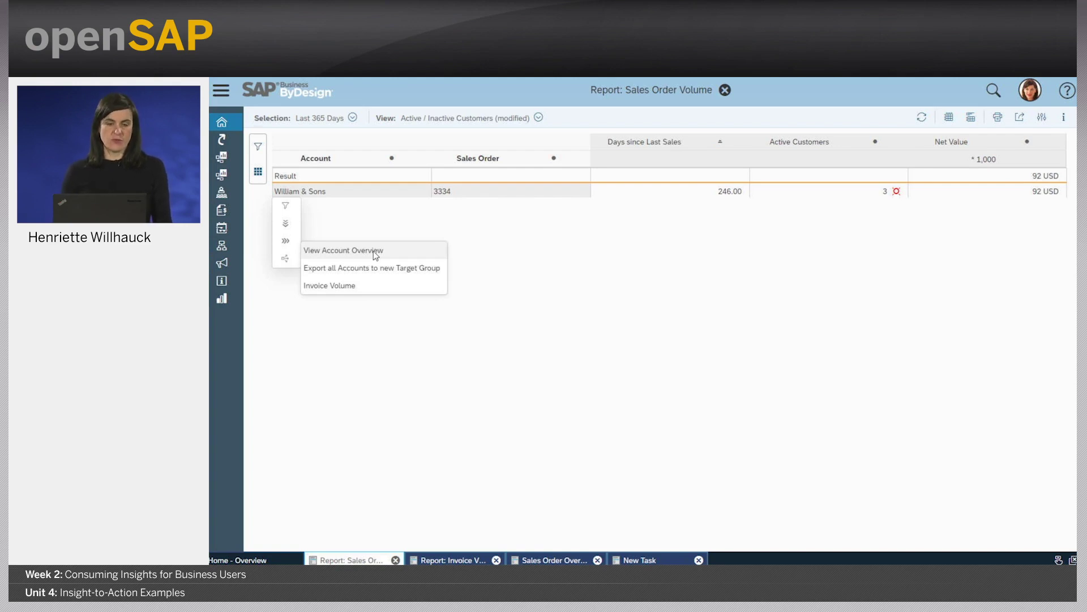
{"action": "left_click", "coordinate": [374, 252]}
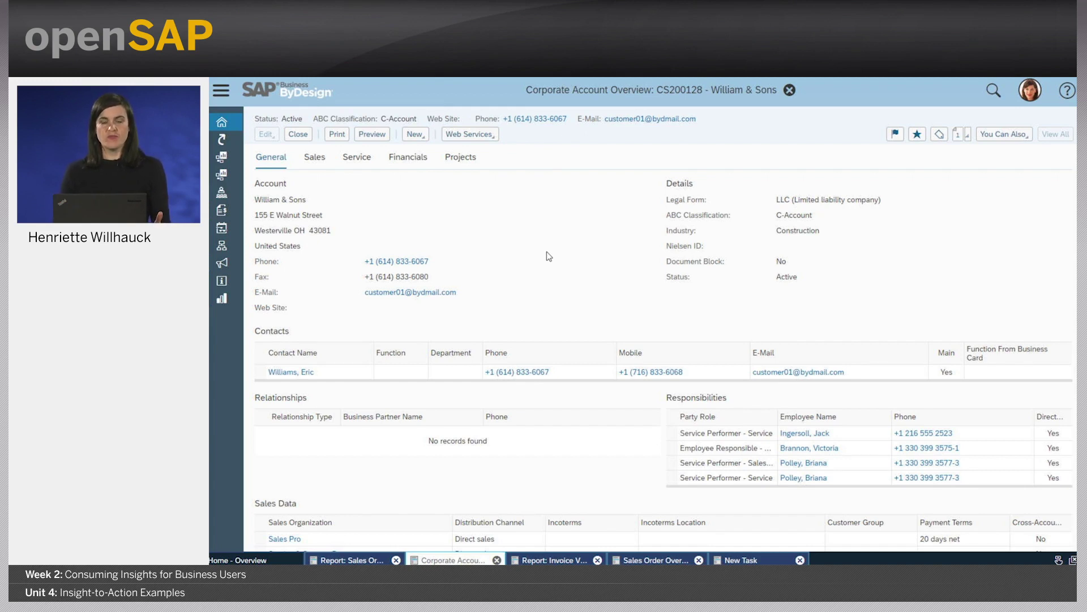
{"action": "scroll", "coordinate": [546, 252], "scroll_direction": "down", "scroll_amount": 3}
{"action": "scroll", "coordinate": [546, 252], "scroll_direction": "down", "scroll_amount": 2}
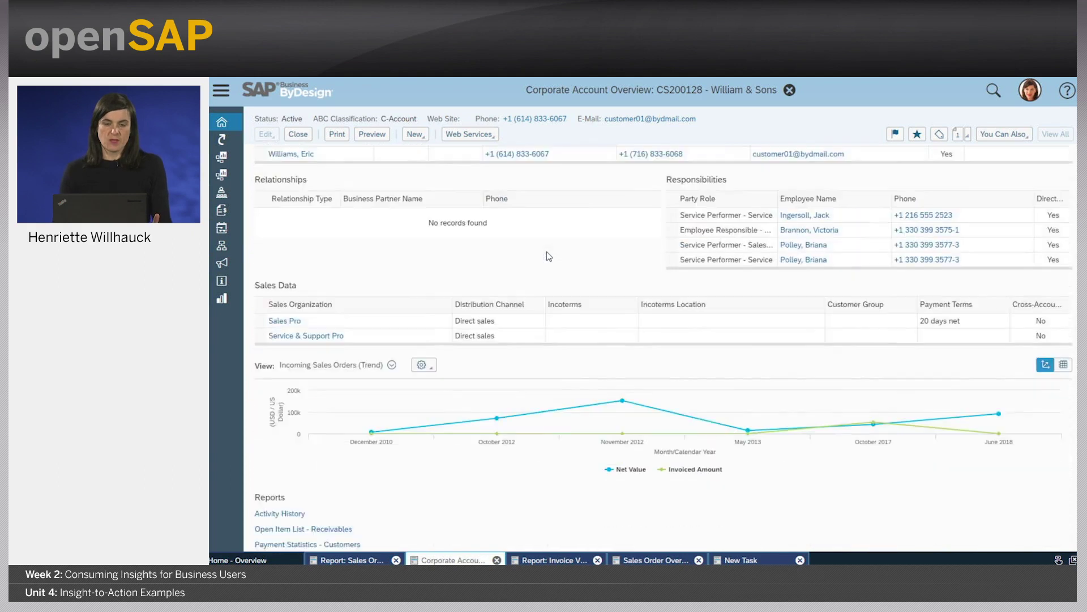
{"action": "scroll", "coordinate": [546, 251], "scroll_direction": "down", "scroll_amount": 1}
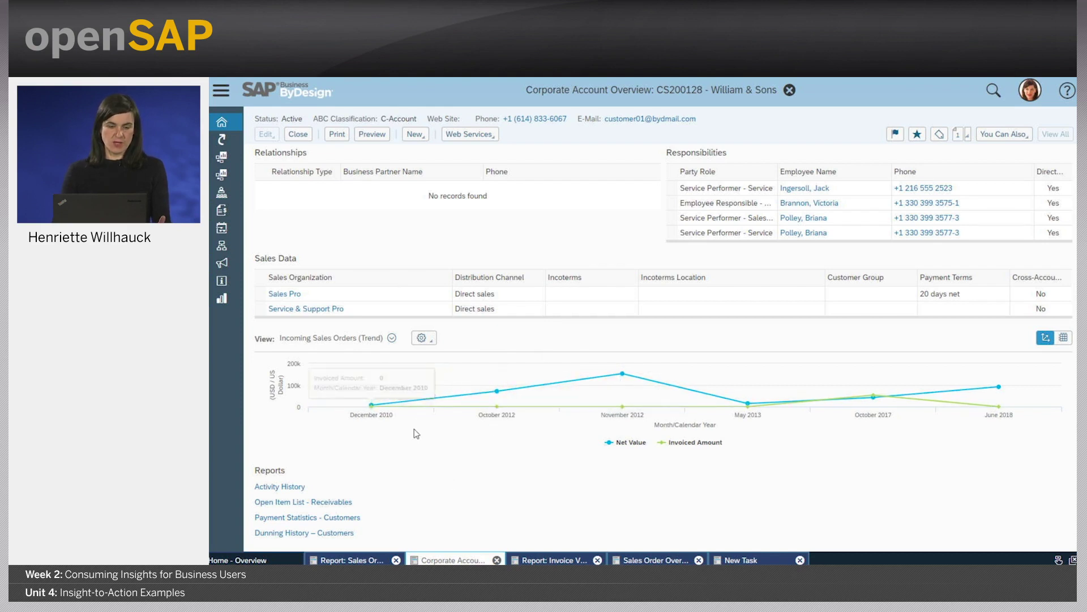
Switch William & Sons' sales view to Order by Account (Table), then close the account overview.
{"action": "left_click", "coordinate": [391, 339]}
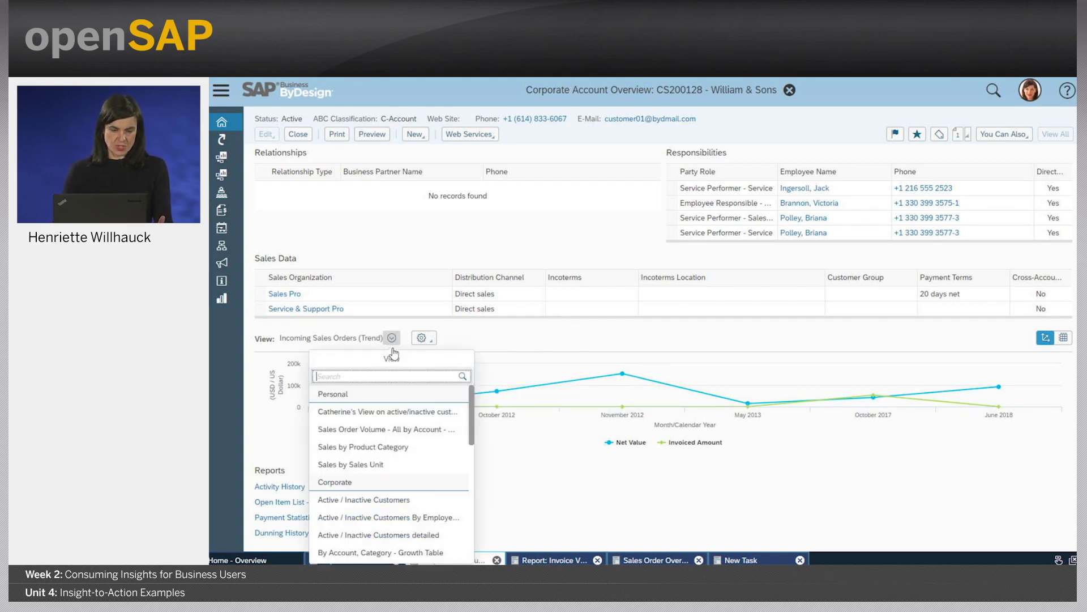
{"action": "scroll", "coordinate": [371, 486], "scroll_direction": "down", "scroll_amount": 2}
{"action": "scroll", "coordinate": [372, 486], "scroll_direction": "down", "scroll_amount": 2}
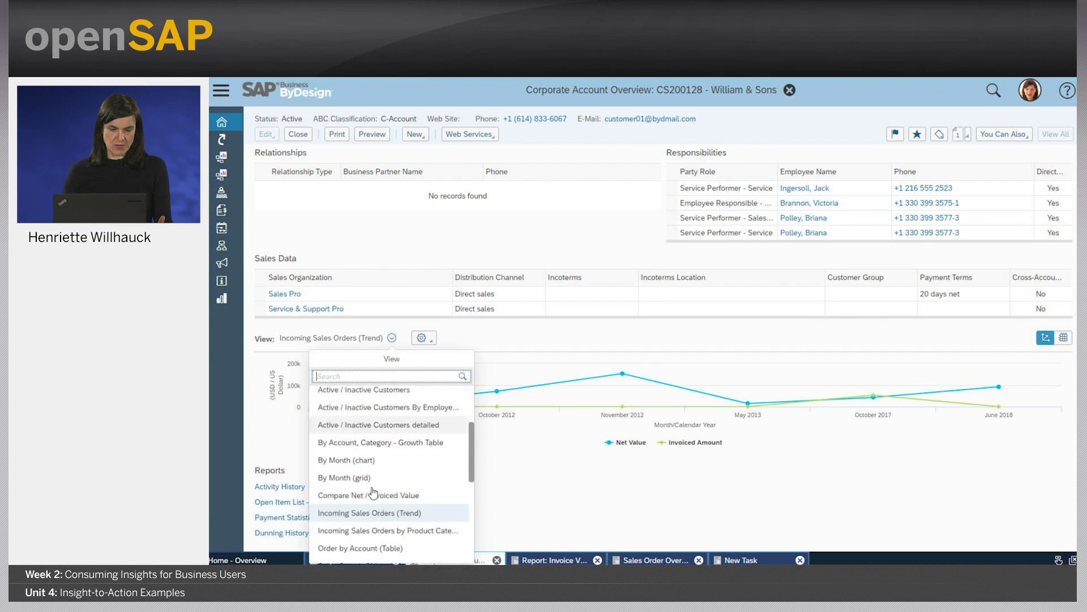
{"action": "scroll", "coordinate": [372, 489], "scroll_direction": "down", "scroll_amount": 2}
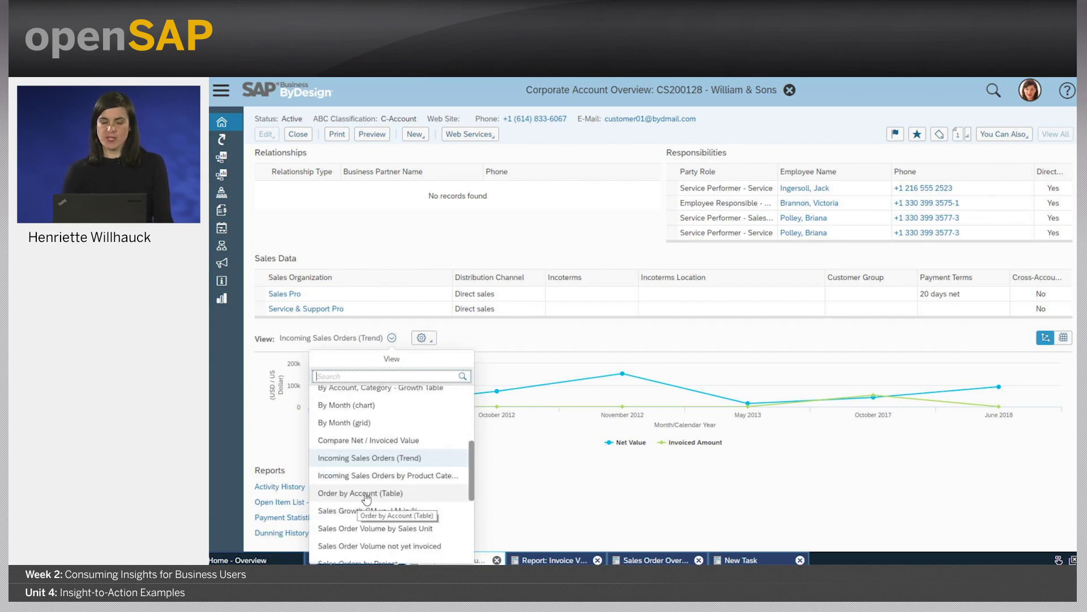
{"action": "left_click", "coordinate": [367, 498]}
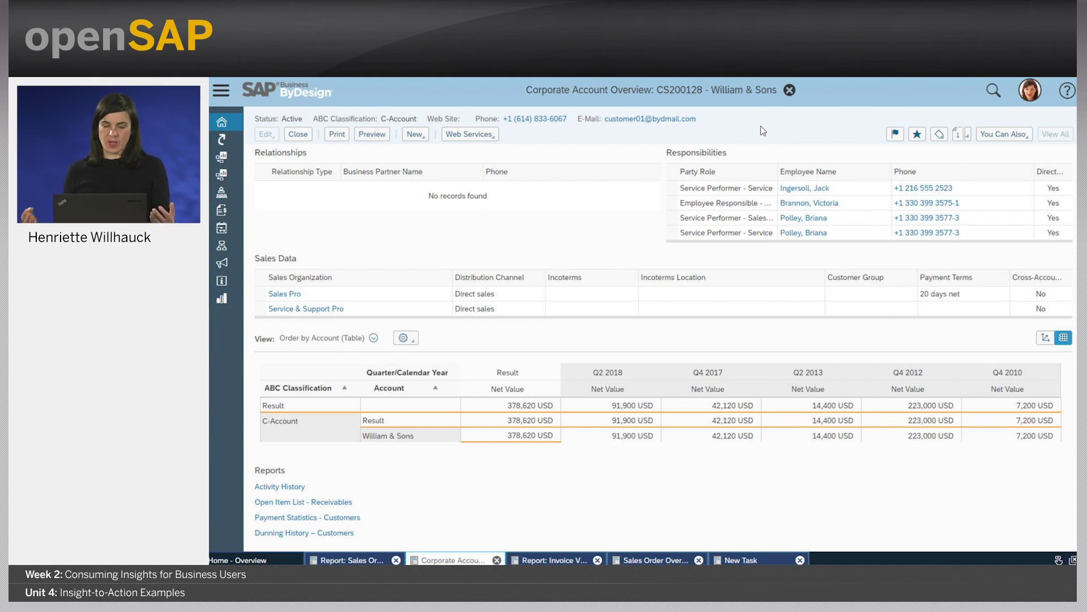
{"action": "left_click", "coordinate": [789, 90]}
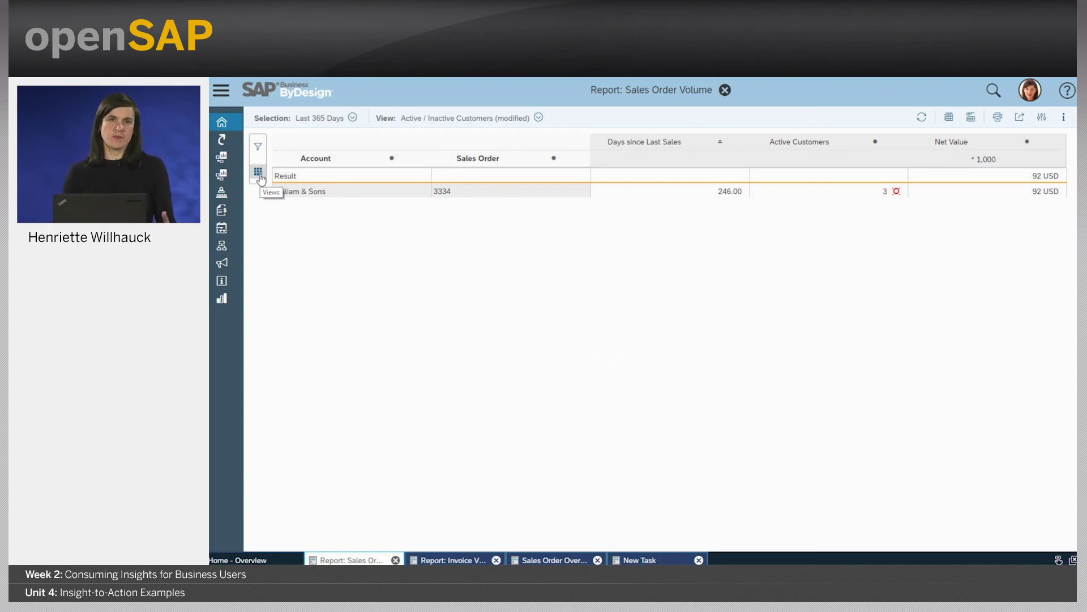
Clear the Account filter and remove the Sales Order field so each account appears once.
{"action": "left_click", "coordinate": [259, 173]}
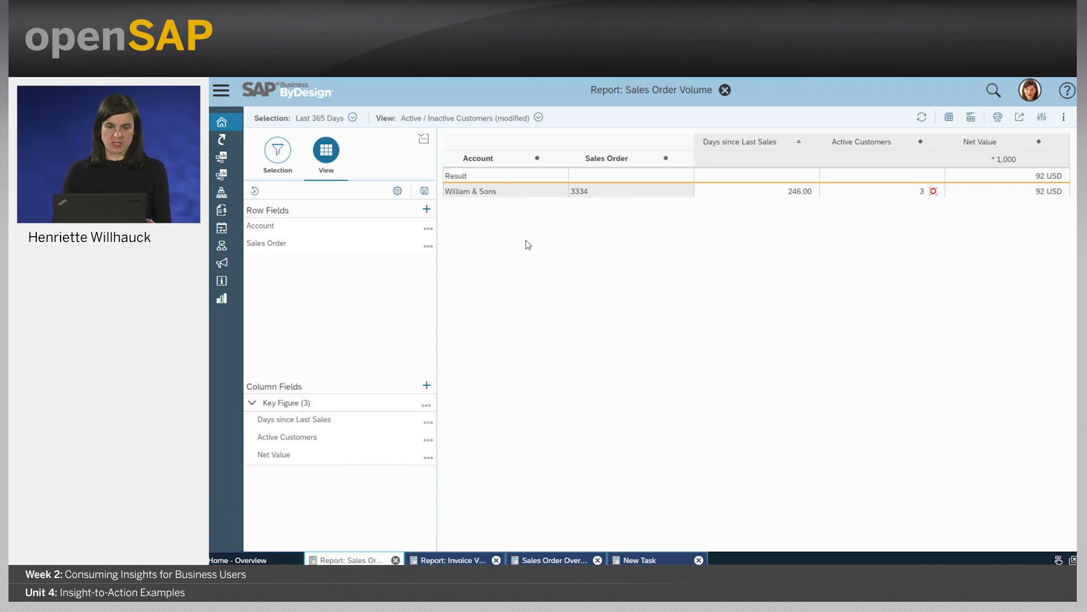
{"action": "left_click", "coordinate": [479, 160]}
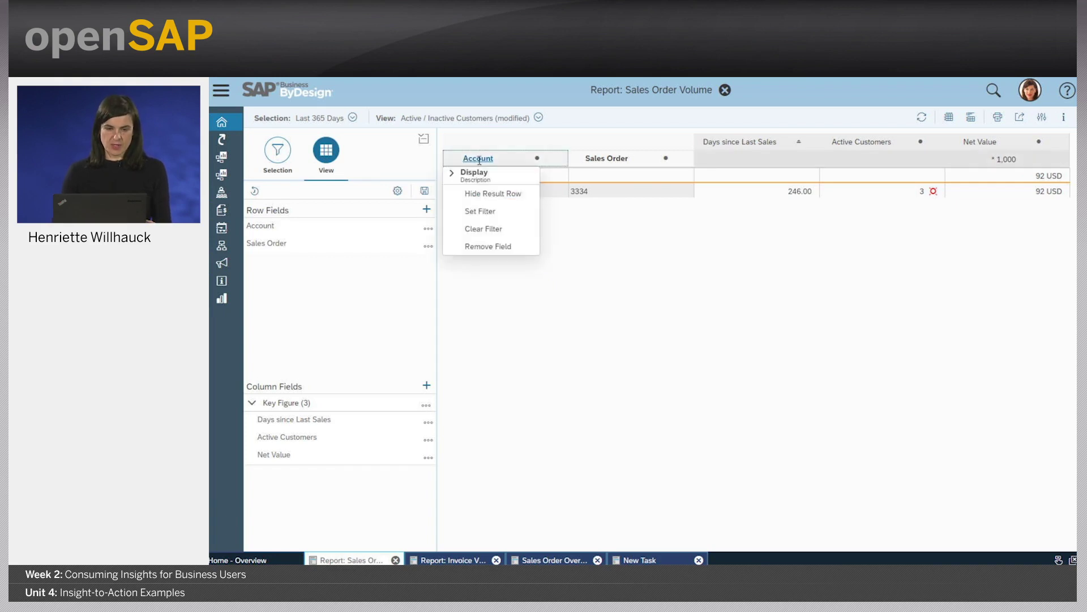
{"action": "left_click", "coordinate": [491, 229]}
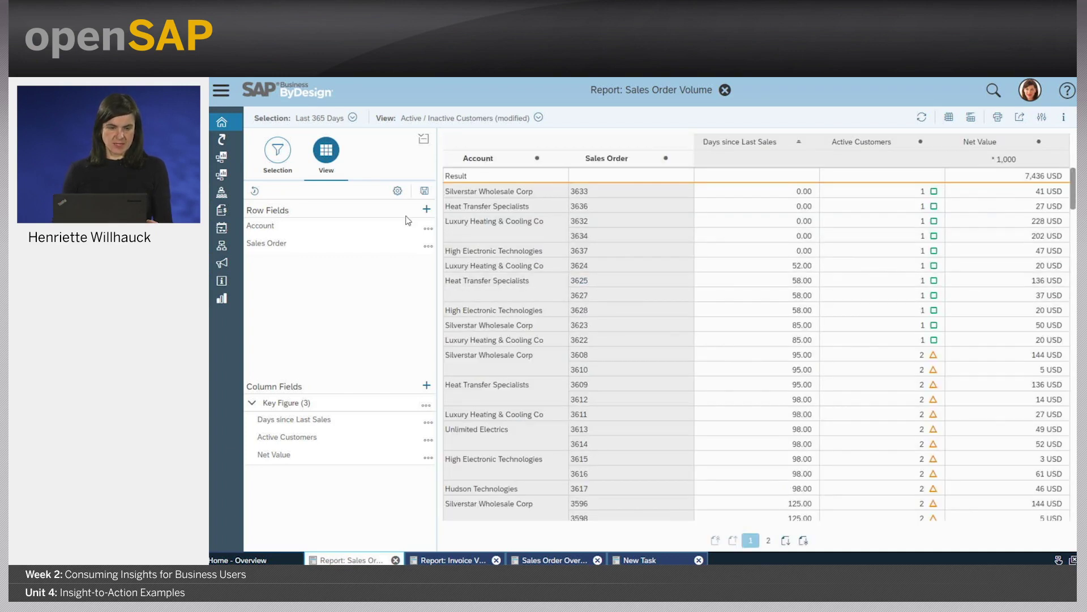
{"action": "left_click", "coordinate": [602, 158]}
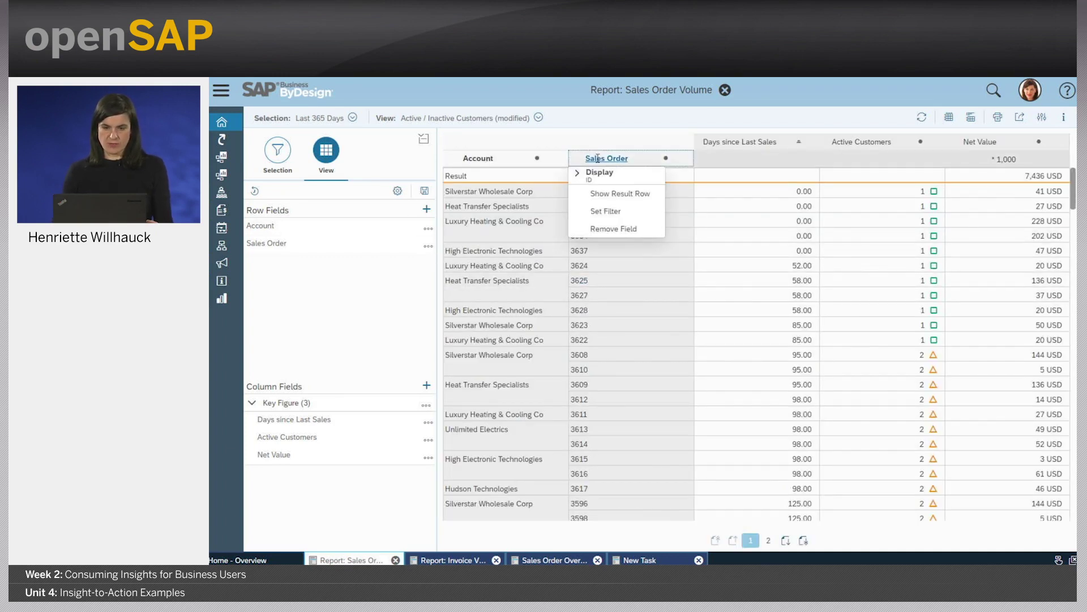
{"action": "left_click", "coordinate": [624, 228]}
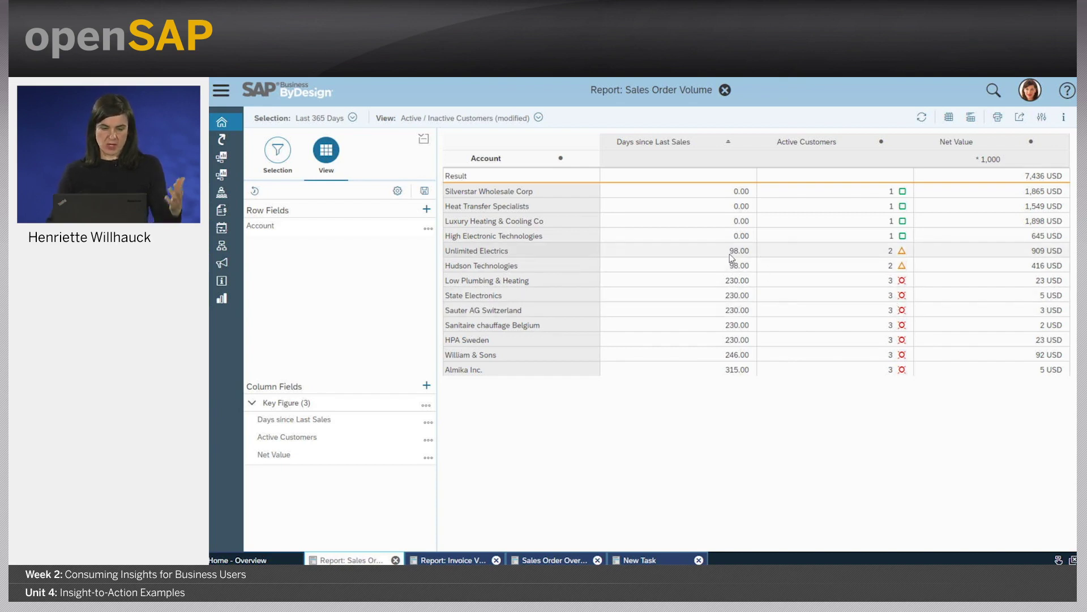
{"action": "left_click", "coordinate": [426, 408]}
Add an 'Equal to 2' condition to the Inactive Customers value filter and activate it.
{"action": "left_click", "coordinate": [465, 452]}
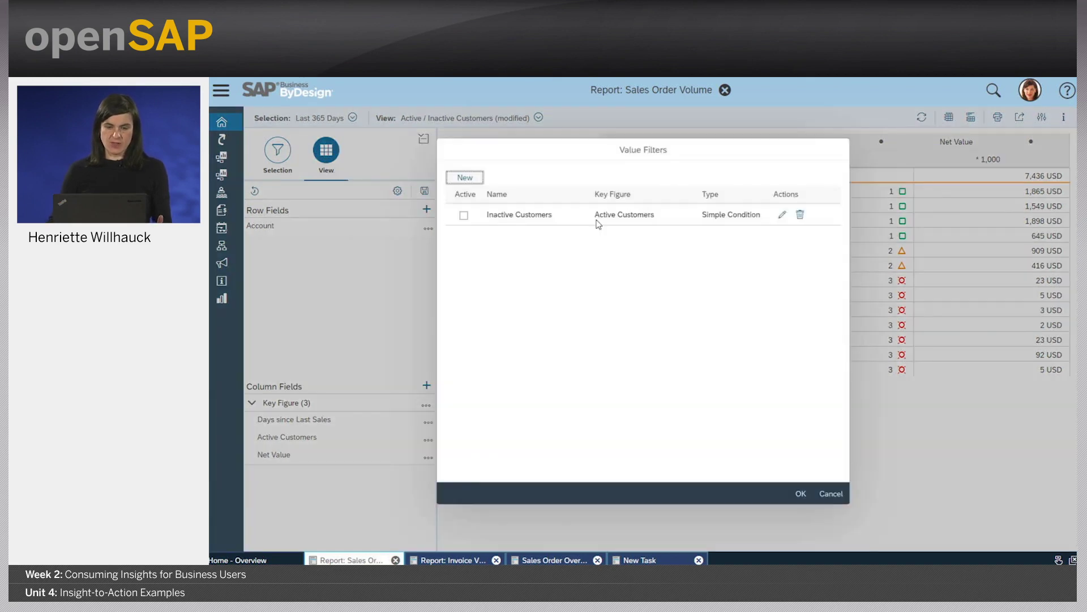
{"action": "left_click", "coordinate": [781, 214]}
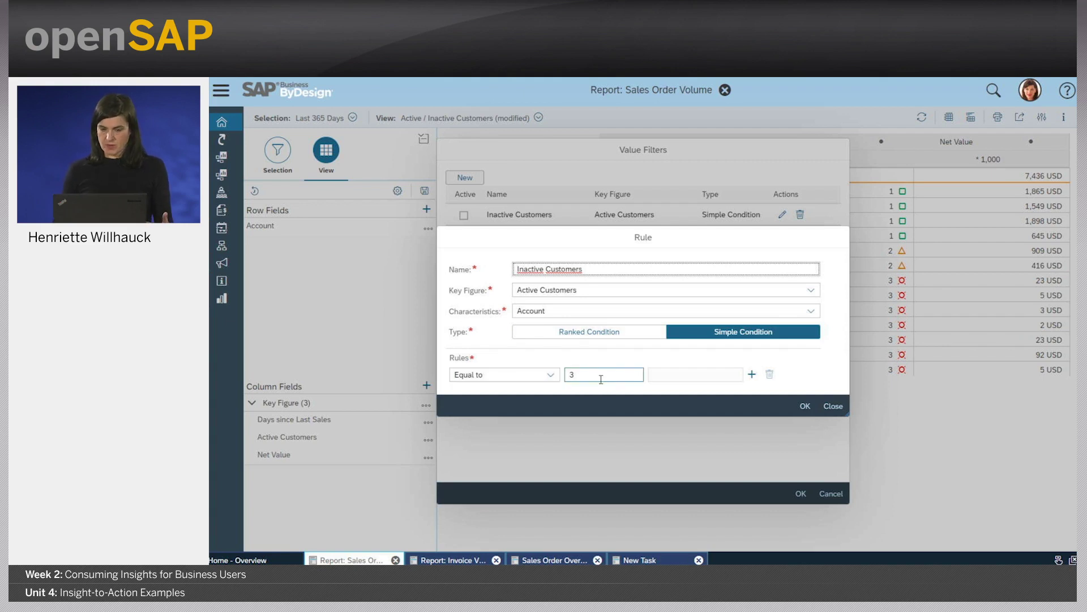
{"action": "left_click", "coordinate": [752, 374]}
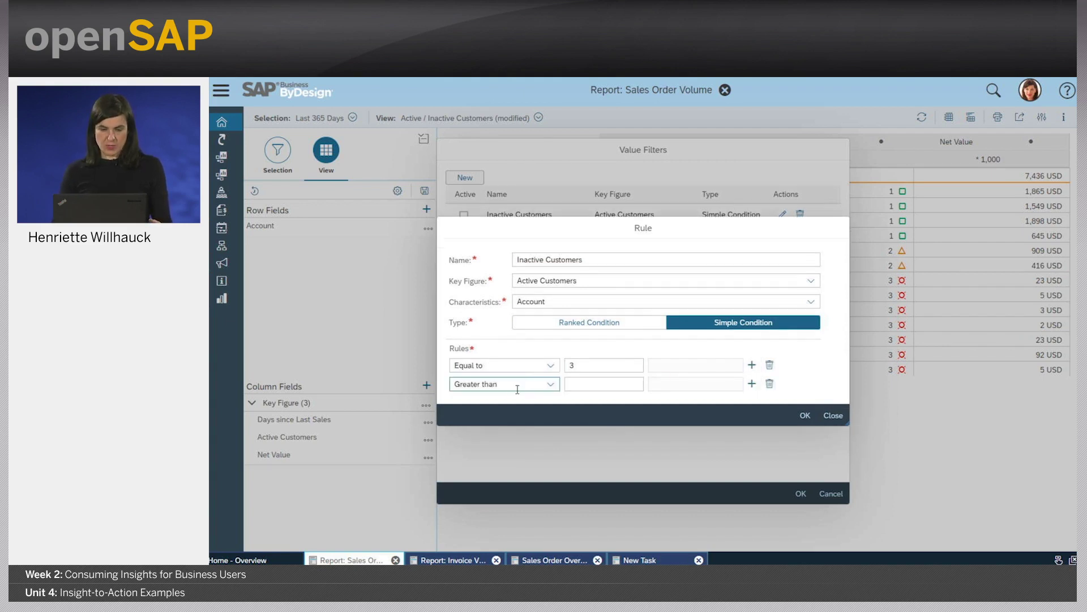
{"action": "left_click", "coordinate": [553, 388]}
{"action": "left_click", "coordinate": [525, 420]}
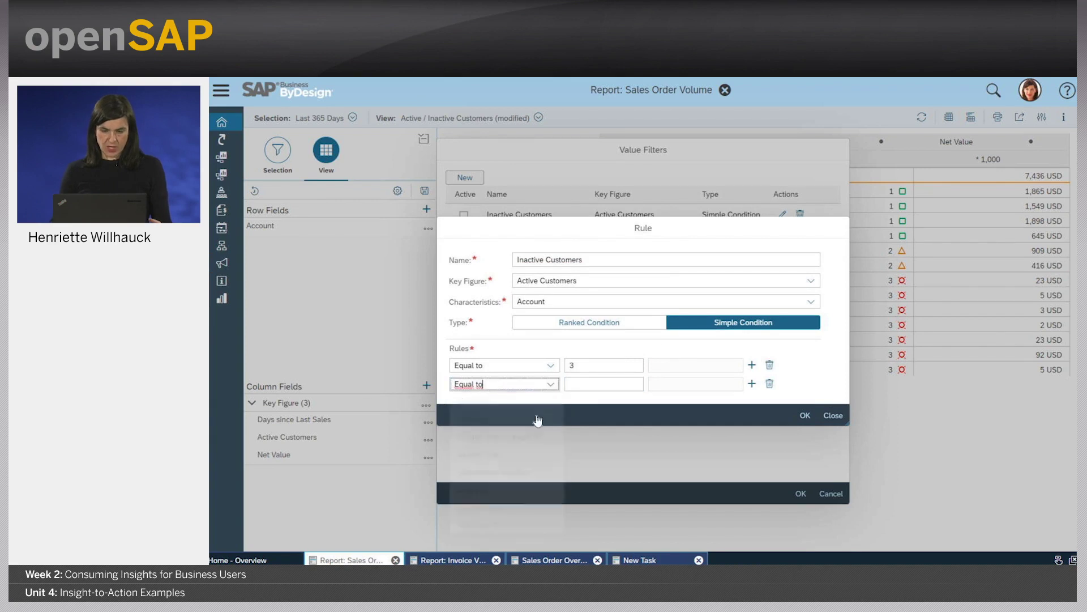
{"action": "left_click", "coordinate": [593, 390]}
{"action": "type", "text": "2"}
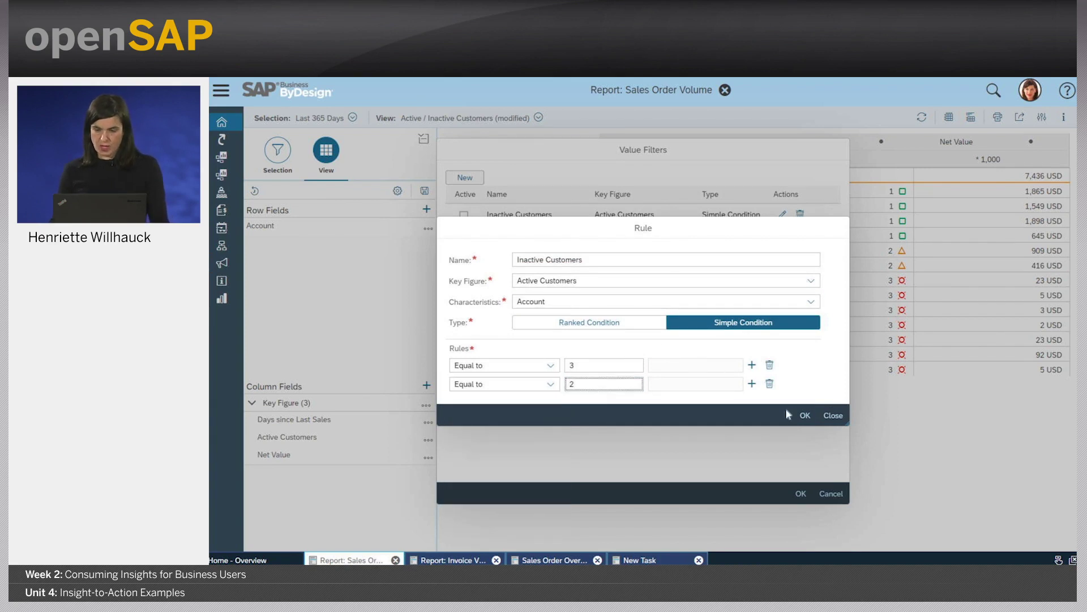
{"action": "left_click", "coordinate": [805, 416]}
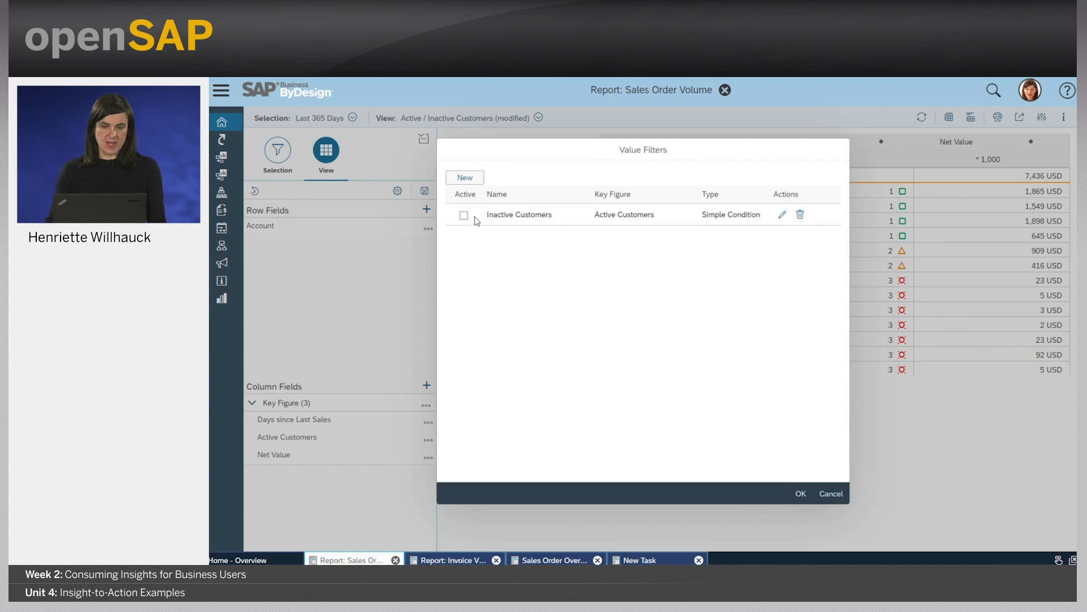
{"action": "left_click", "coordinate": [464, 214]}
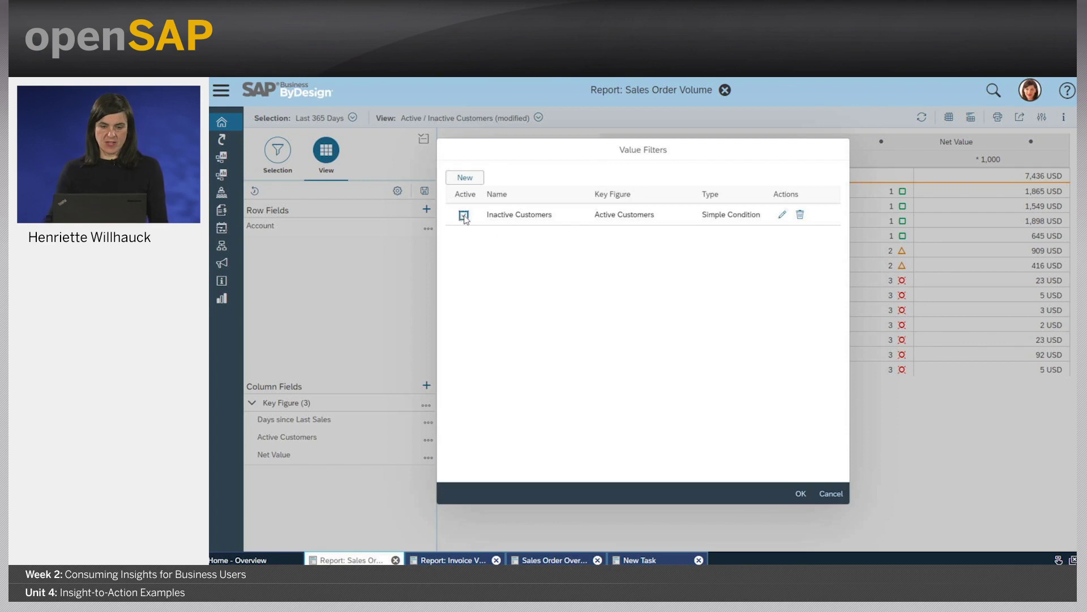
{"action": "left_click", "coordinate": [802, 493]}
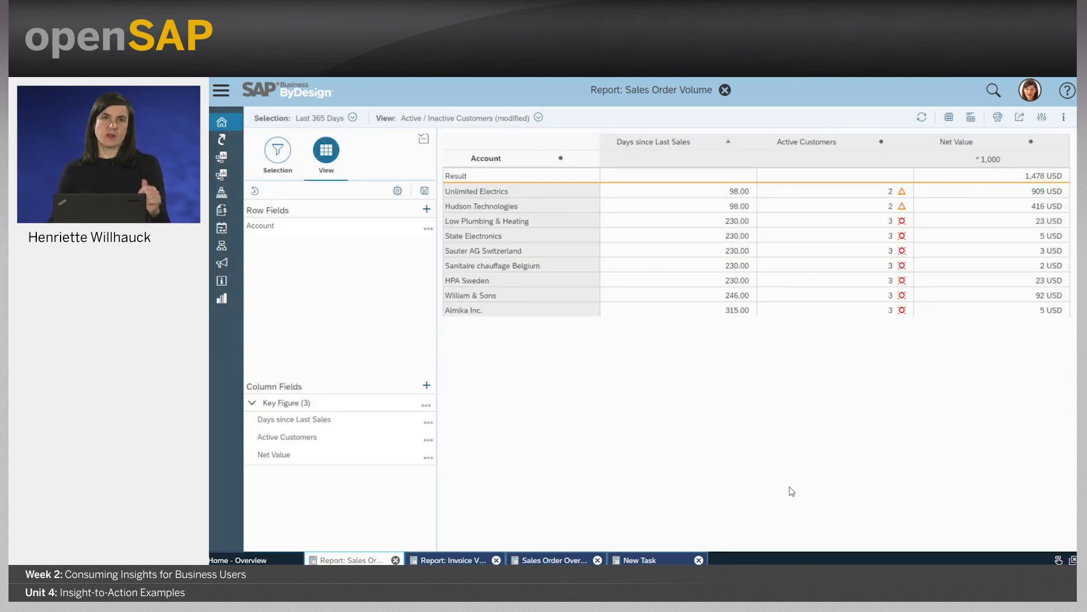
Export all nine listed accounts, via Hudson Technologies' action menu, into new target group 89.
{"action": "left_click", "coordinate": [474, 209]}
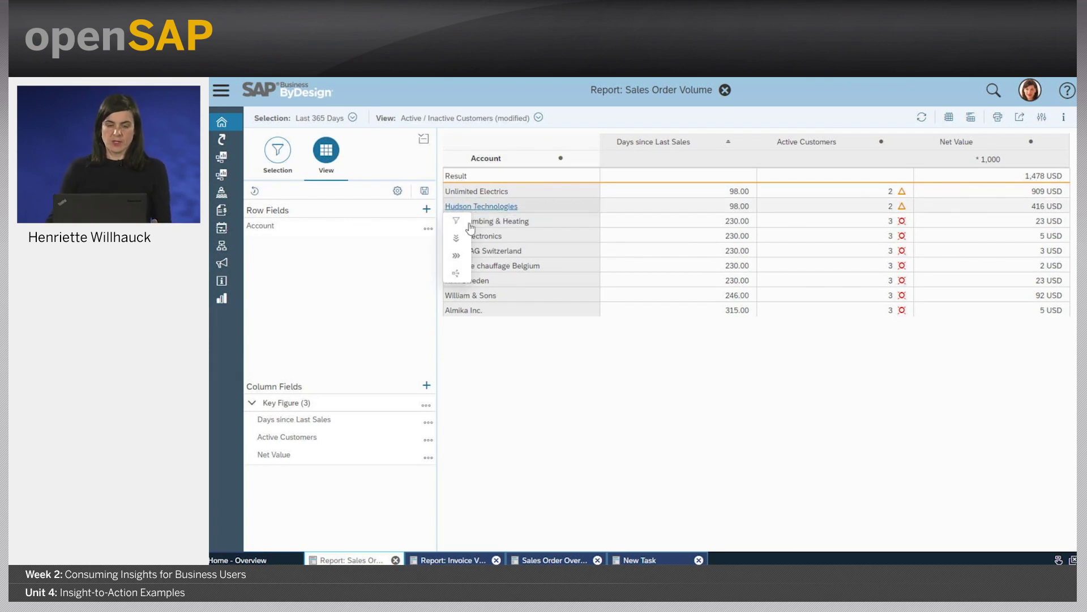
{"action": "left_click", "coordinate": [455, 275]}
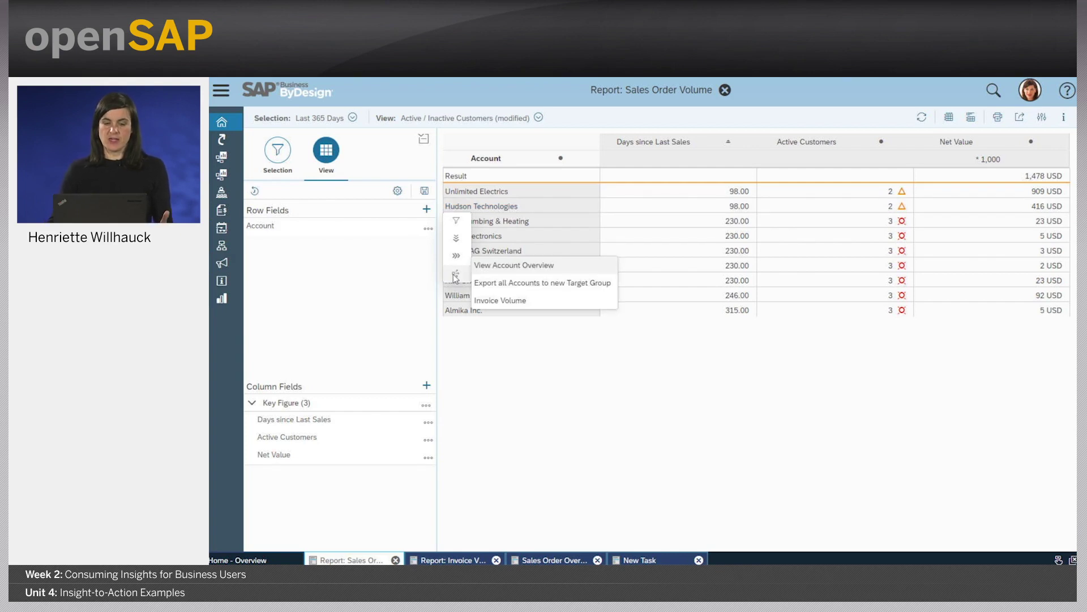
{"action": "left_click", "coordinate": [517, 284]}
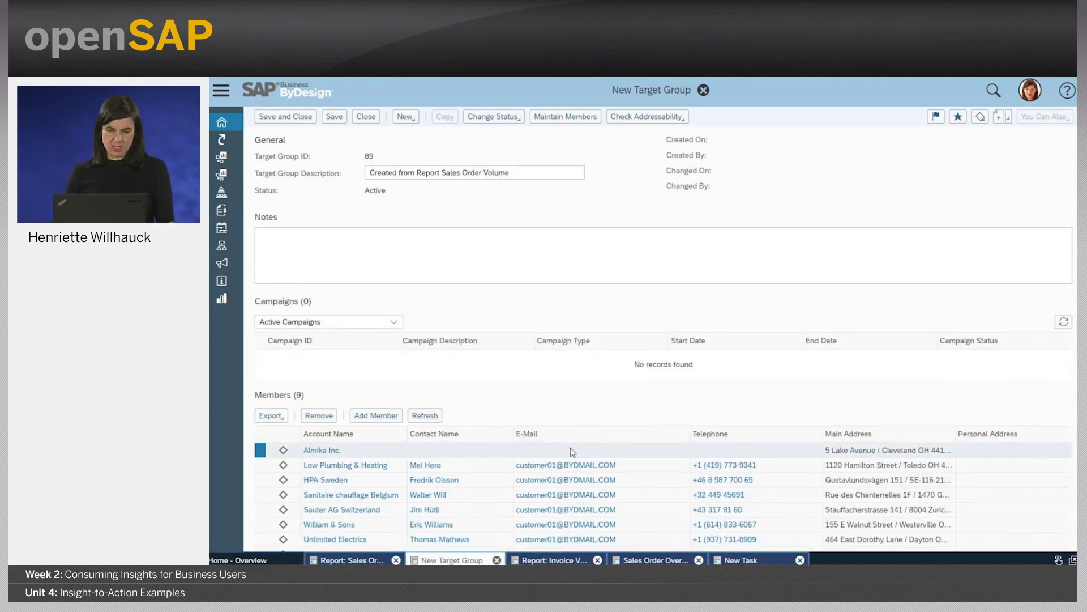
{"action": "scroll", "coordinate": [570, 451], "scroll_direction": "down", "scroll_amount": 1}
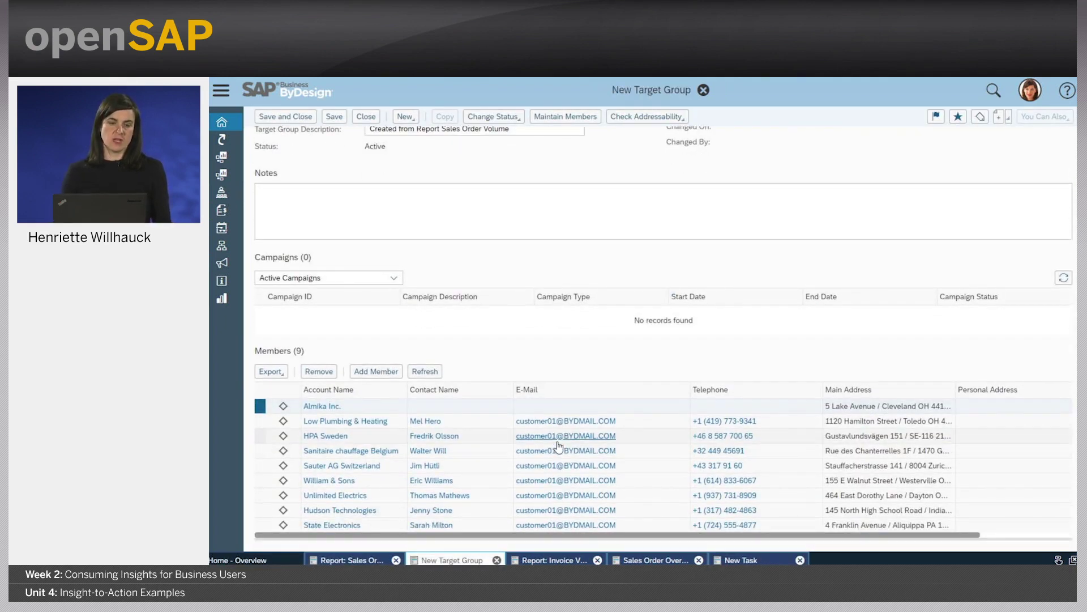